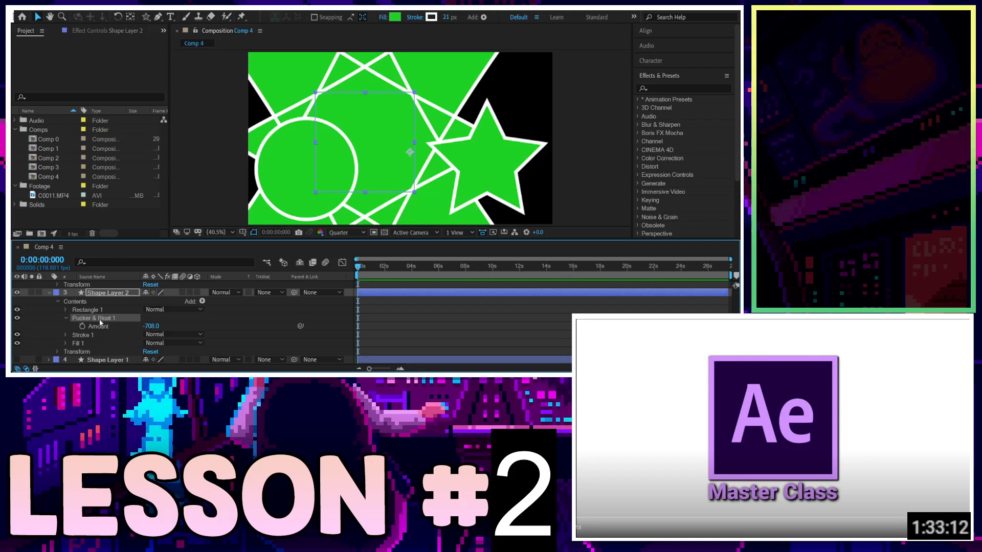
# Delete the Pucker & Bloat operator from Shape Layer 2 and move the square up and to the right.
pyautogui.press('Delete')
pyautogui.moveTo(384, 151); pyautogui.dragTo(418, 117)
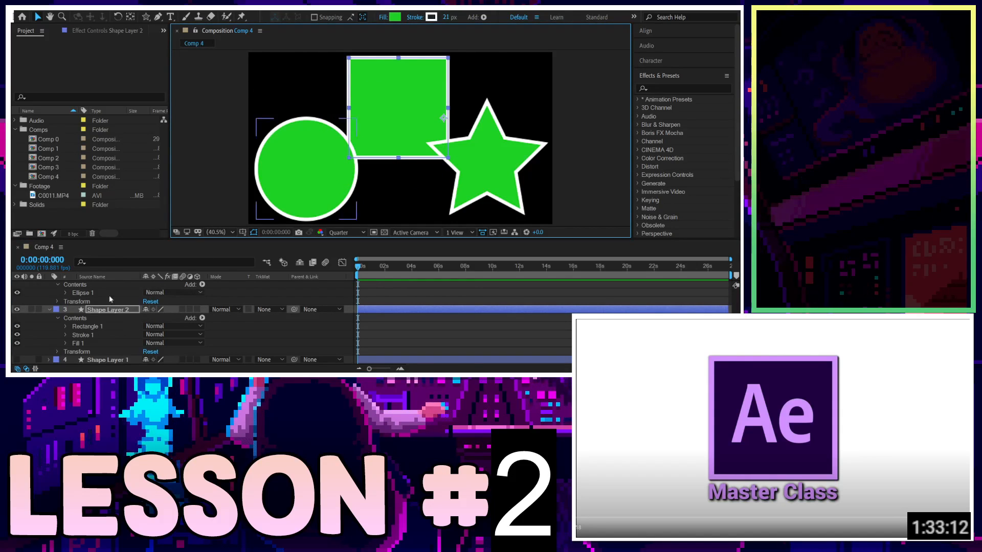
# Collapse the other layers' properties and add a Repeater operator to Shape Layer 2's contents.
pyautogui.scroll(3, 103, 307)
pyautogui.click(49, 319)
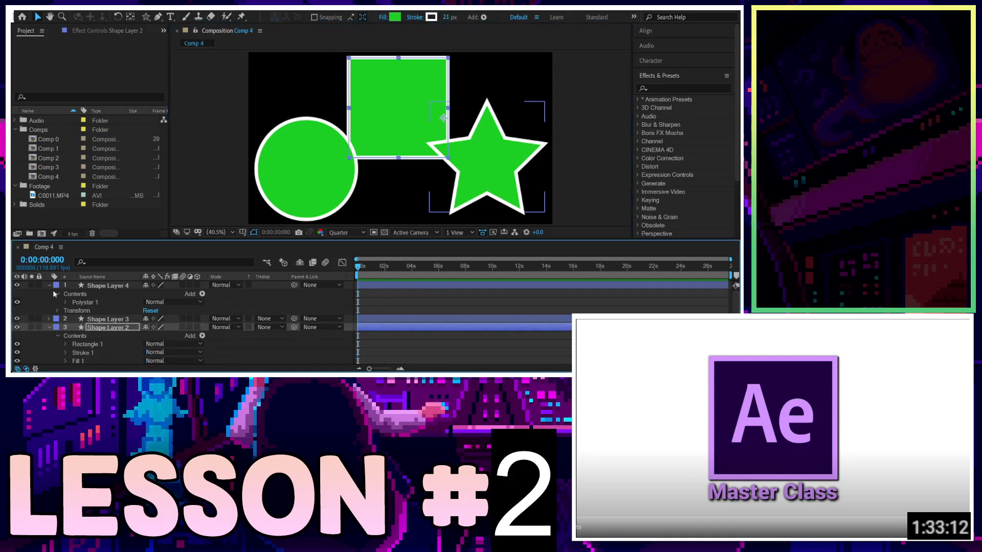
pyautogui.click(50, 285)
pyautogui.click(201, 310)
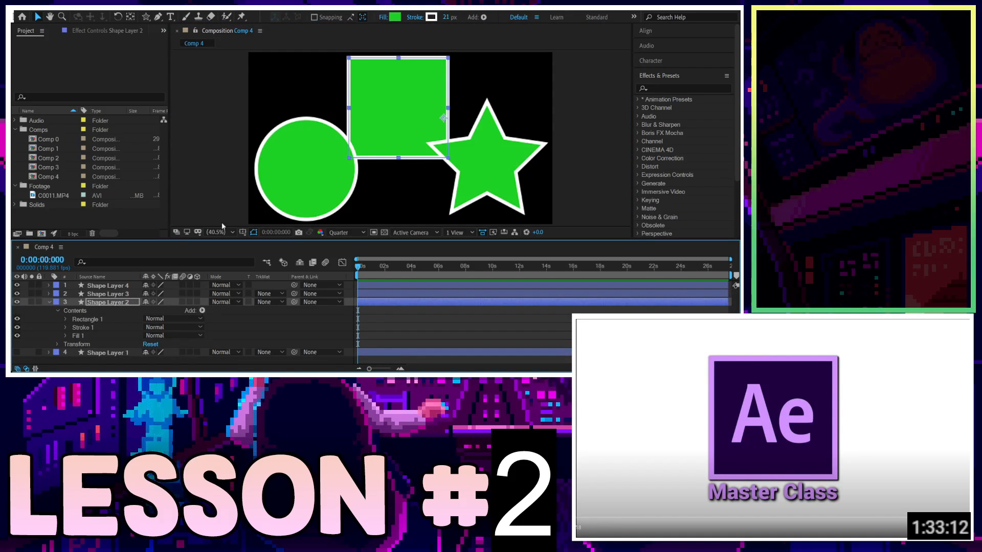
pyautogui.click(222, 226)
pyautogui.moveTo(410, 116)
pyautogui.mouseDown()
pyautogui.moveTo(393, 116)
pyautogui.moveTo(416, 124)
pyautogui.mouseUp()
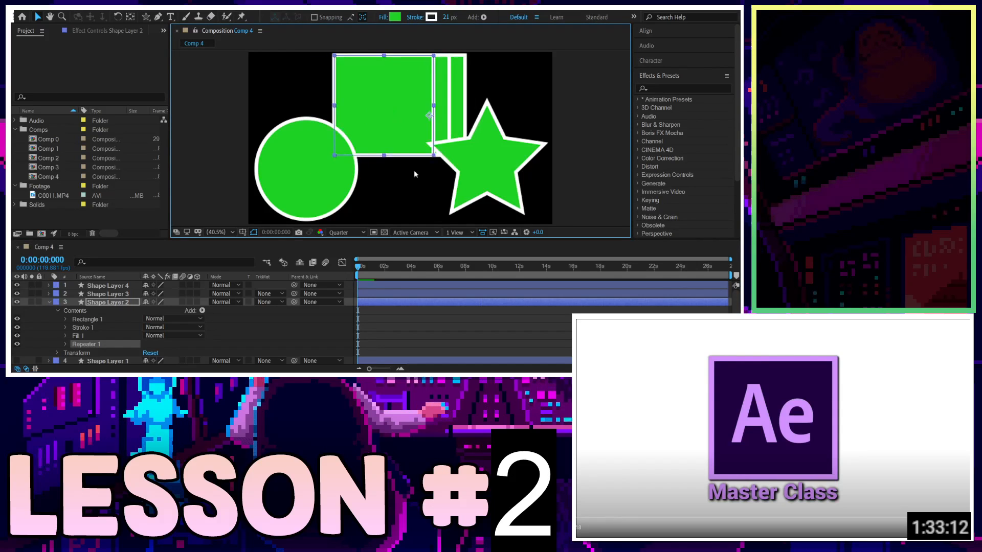
# Add a Round Corners operator to Shape Layer 2, then delete it again.
pyautogui.click(202, 310)
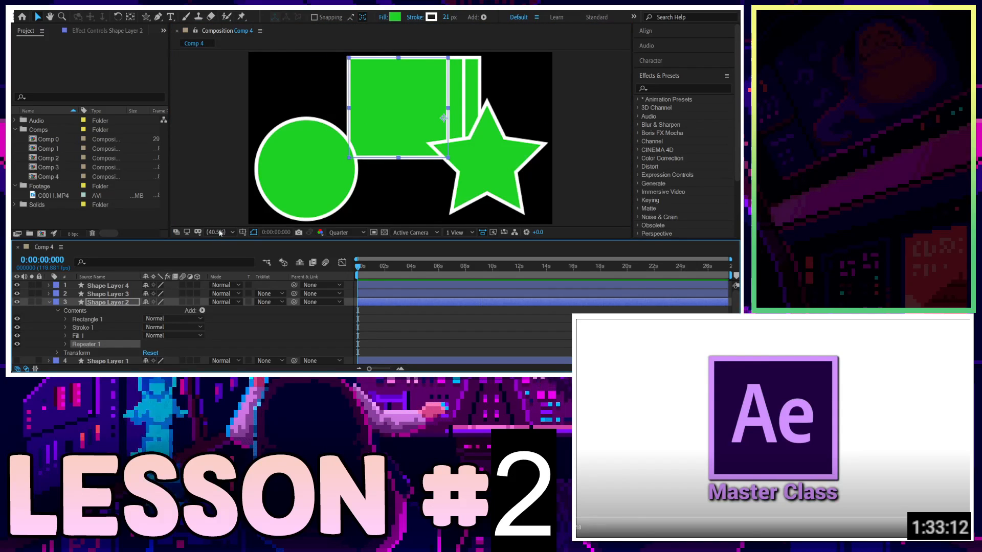
pyautogui.click(315, 236)
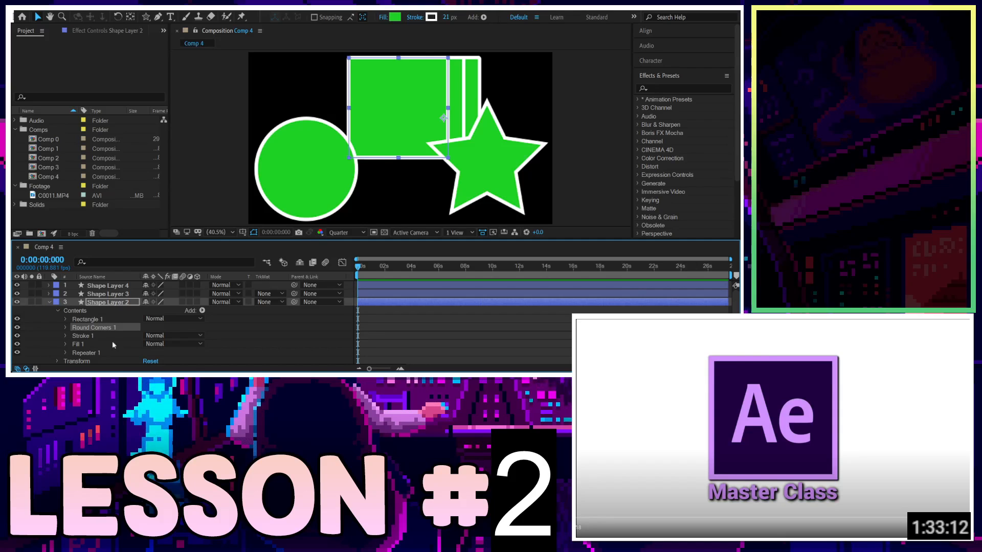
pyautogui.press('Delete')
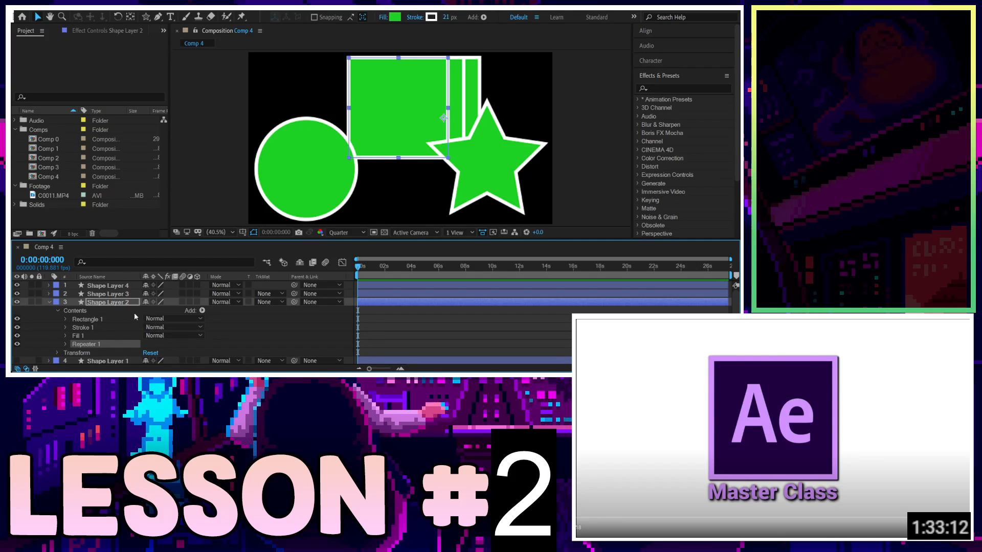
# Add a Trim Paths operator to Shape Layer 2 and expand its Start, End and Offset properties.
pyautogui.click(219, 247)
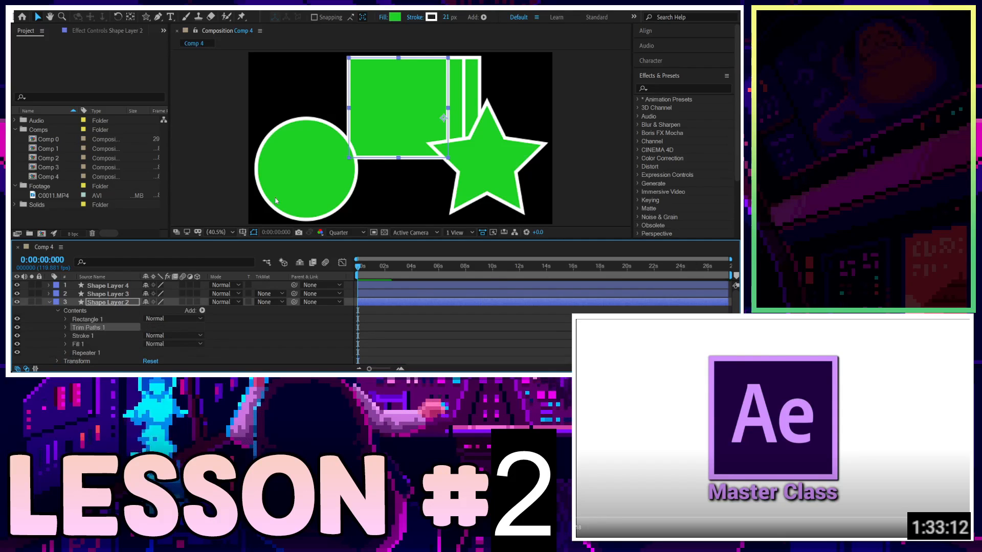
pyautogui.click(65, 327)
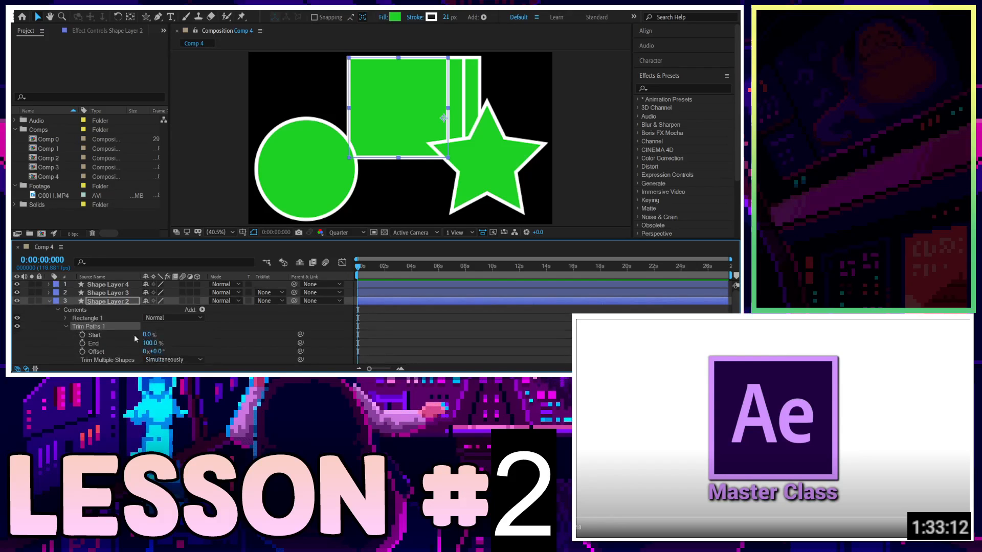
pyautogui.moveTo(146, 335)
pyautogui.mouseDown()
pyautogui.moveTo(194, 335)
pyautogui.moveTo(150, 335)
pyautogui.mouseUp()
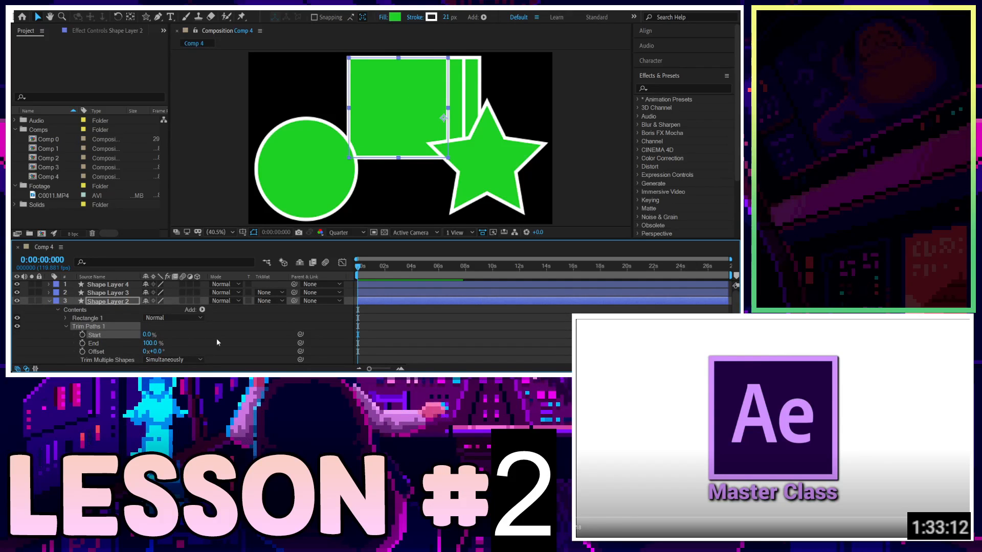
# Delete the Repeater operator from Shape Layer 2's contents.
pyautogui.scroll(-3, 100, 330)
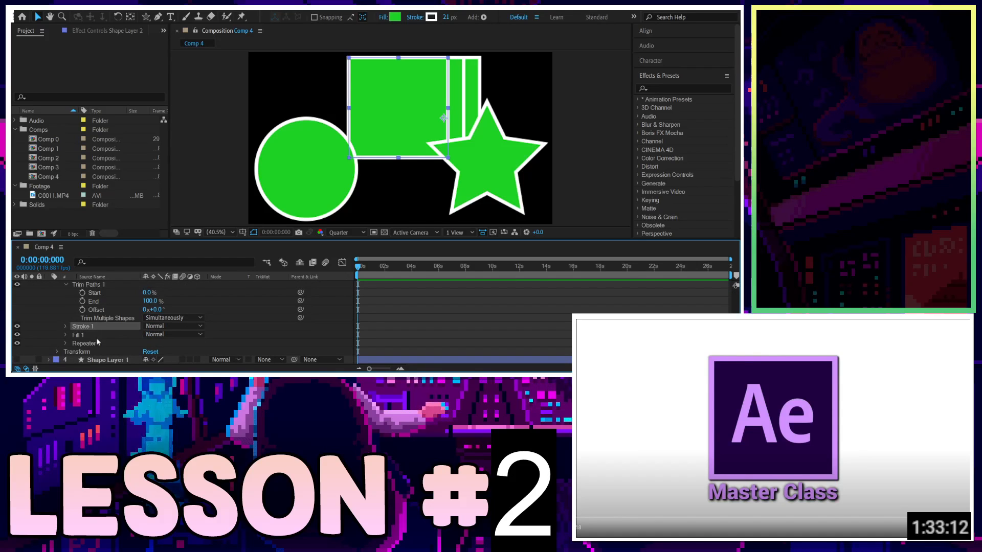
pyautogui.click(96, 340)
pyautogui.press('Delete')
# Scrub the Trim Paths Start to 53% and End to 41%.
pyautogui.scroll(2, 118, 338)
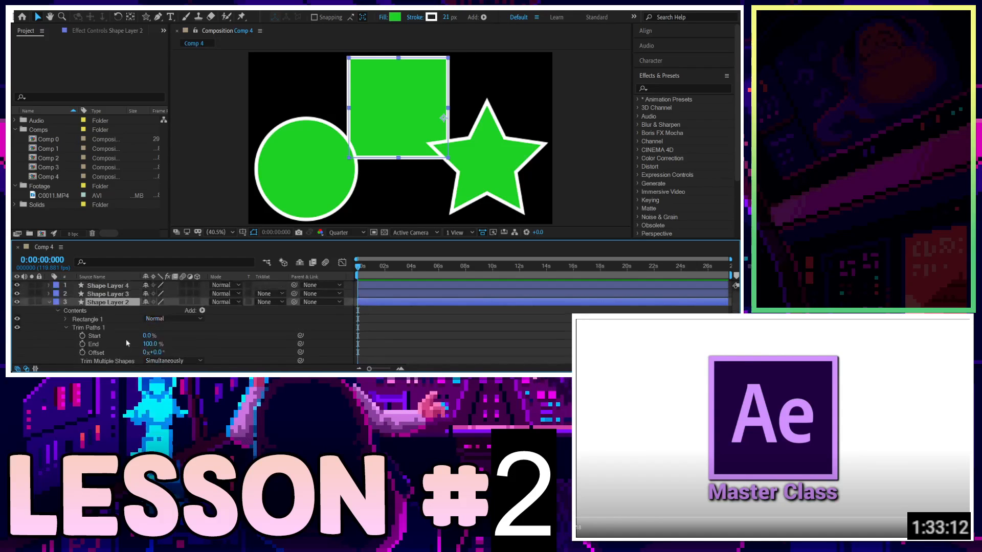
pyautogui.moveTo(147, 336); pyautogui.dragTo(114, 352)
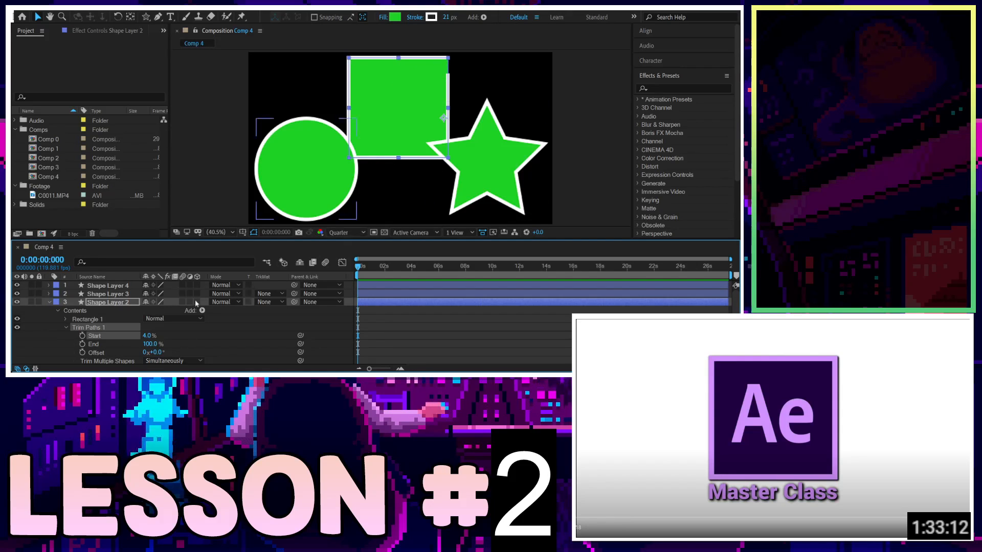
pyautogui.moveTo(147, 336); pyautogui.dragTo(174, 339)
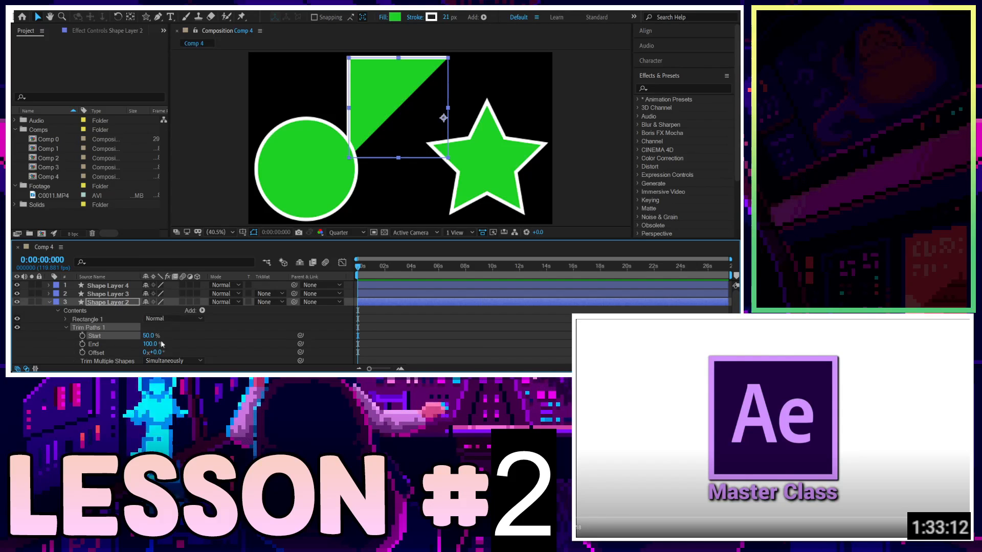
pyautogui.moveTo(151, 339)
pyautogui.mouseDown()
pyautogui.moveTo(169, 339)
pyautogui.moveTo(135, 338)
pyautogui.moveTo(170, 333)
pyautogui.moveTo(140, 332)
pyautogui.moveTo(171, 344)
pyautogui.moveTo(141, 348)
pyautogui.moveTo(168, 337)
pyautogui.moveTo(131, 338)
pyautogui.moveTo(203, 334)
pyautogui.moveTo(153, 336)
pyautogui.mouseUp()
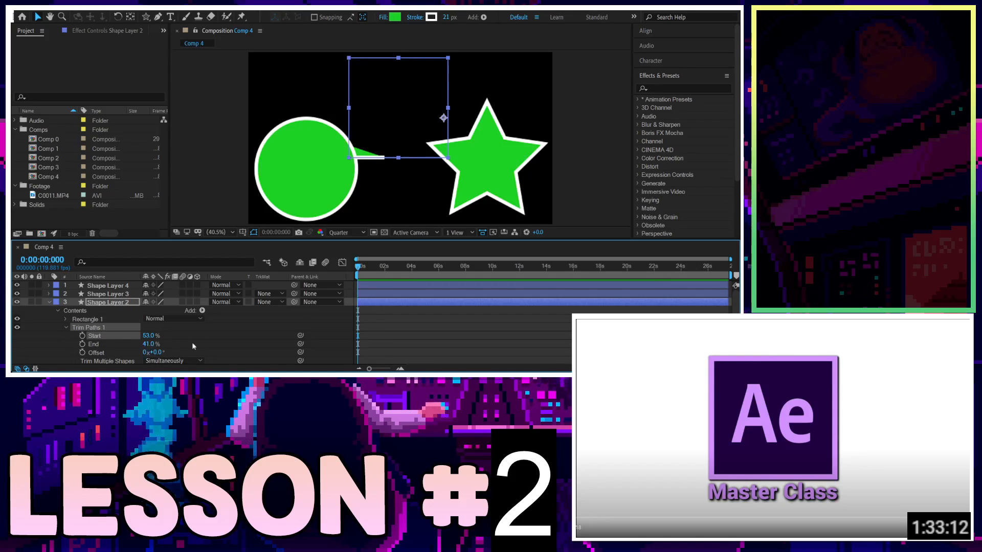
# Delete the Trim Paths operator from Shape Layer 2.
pyautogui.scroll(-2, 187, 340)
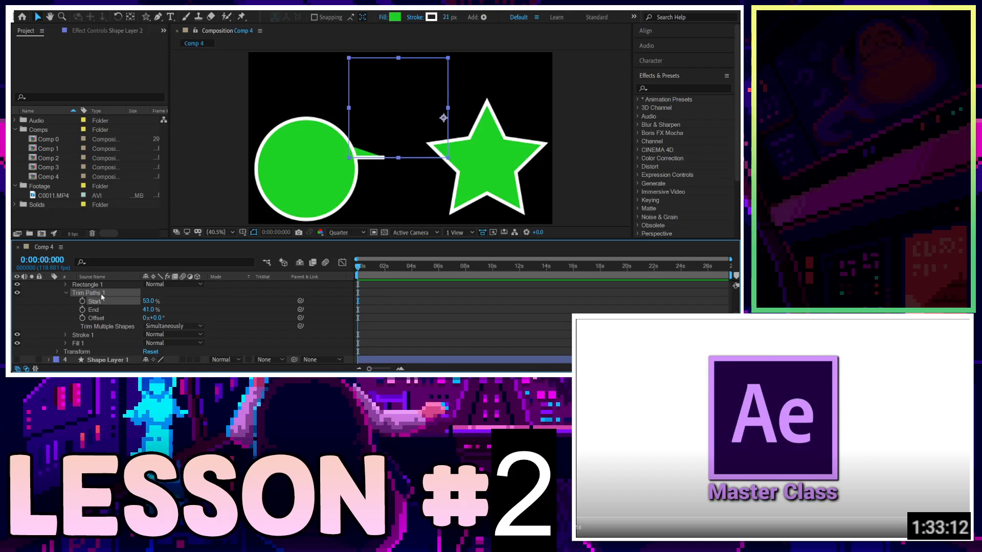
pyautogui.click(167, 292)
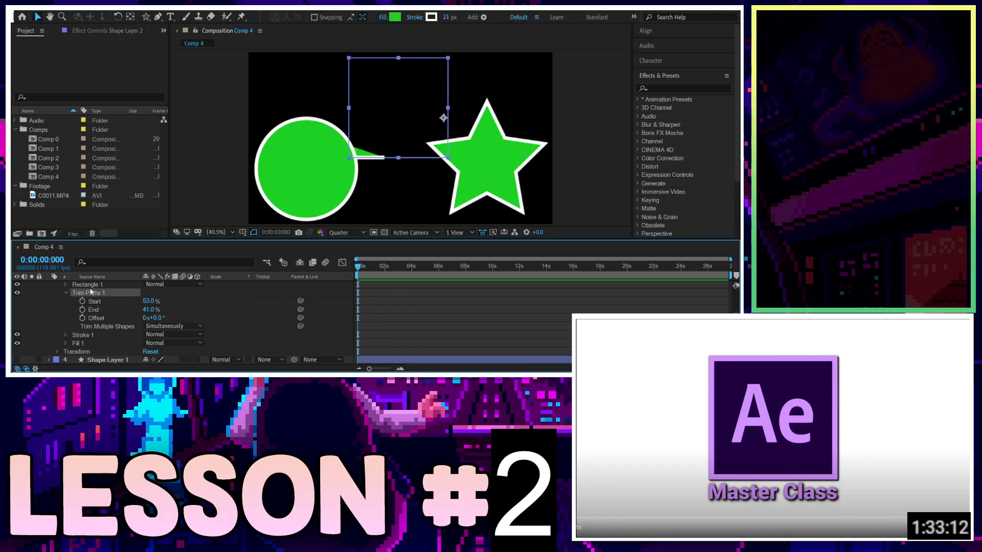
pyautogui.press('Delete')
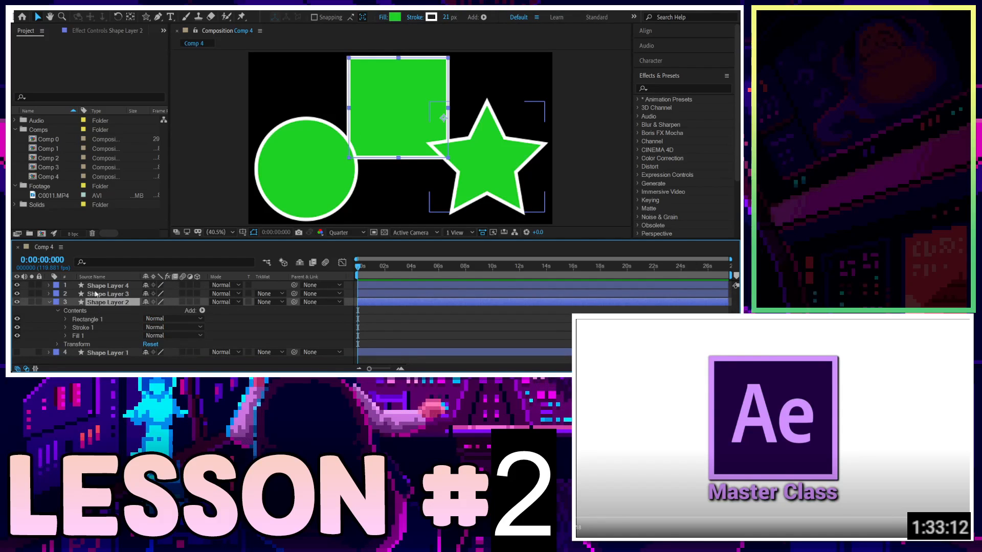
# Add a Twist operator to Shape Layer 2, try Angle 127 and Center 166, 0, then delete it.
pyautogui.click(205, 310)
pyautogui.click(204, 310)
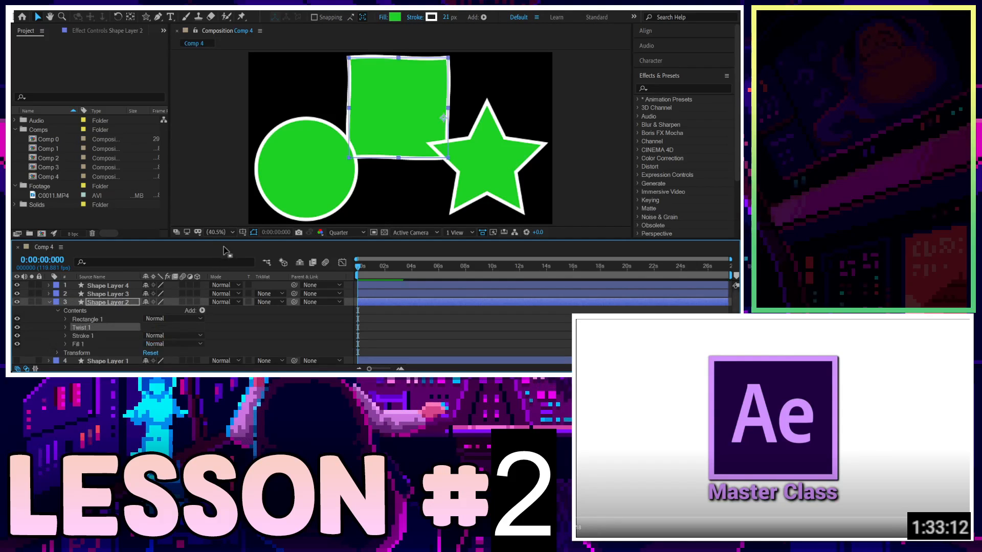
pyautogui.click(66, 327)
pyautogui.moveTo(162, 335); pyautogui.dragTo(393, 307)
pyautogui.moveTo(262, 326); pyautogui.dragTo(212, 340)
pyautogui.moveTo(150, 337); pyautogui.dragTo(335, 355)
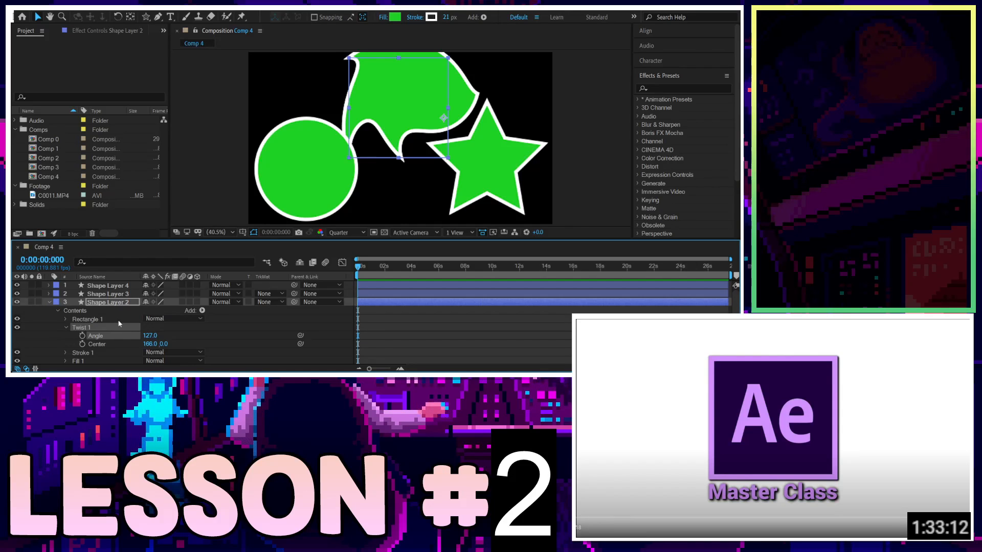
pyautogui.press('Delete')
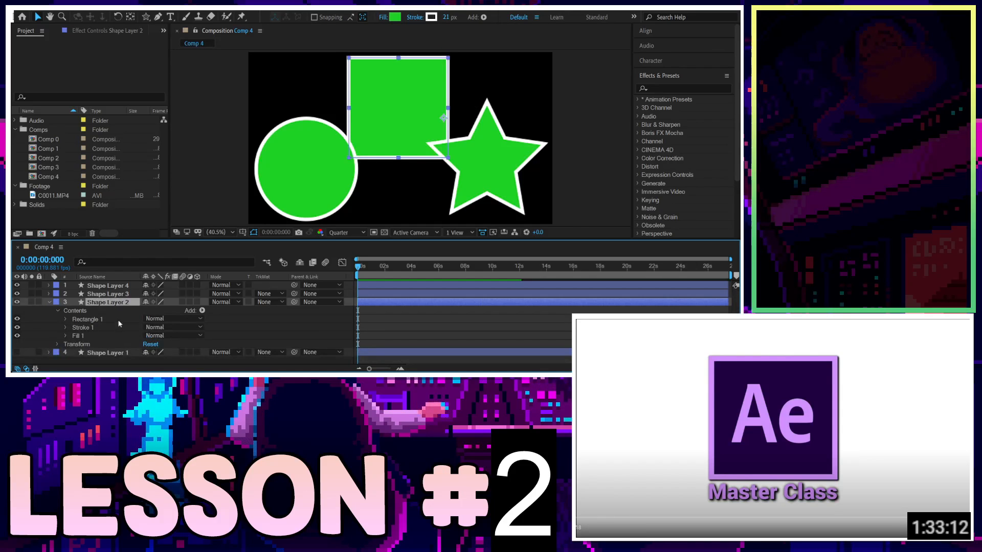
# Add a Wiggle Paths operator to Shape Layer 2 and expand its properties.
pyautogui.click(202, 309)
pyautogui.click(206, 265)
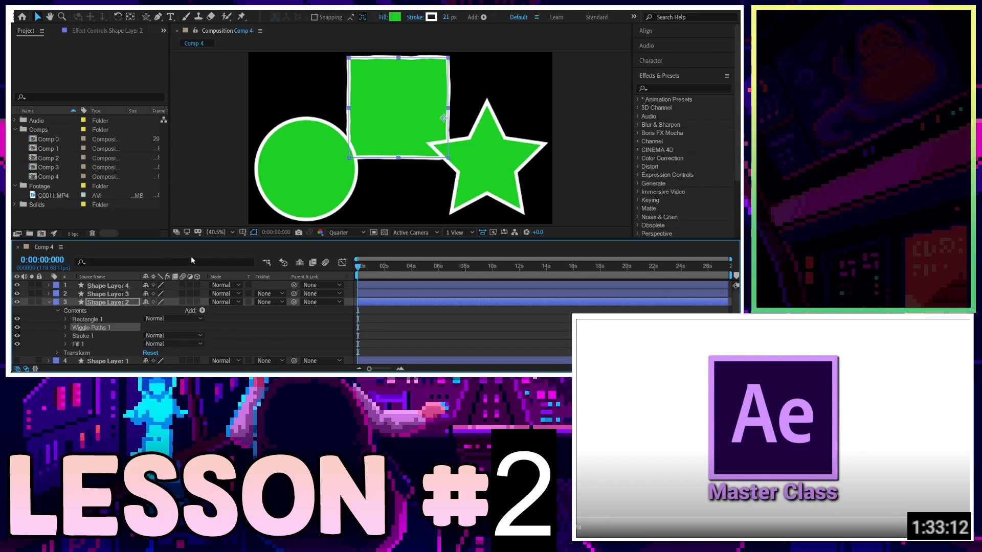
pyautogui.click(66, 328)
pyautogui.scroll(-2, 71, 317)
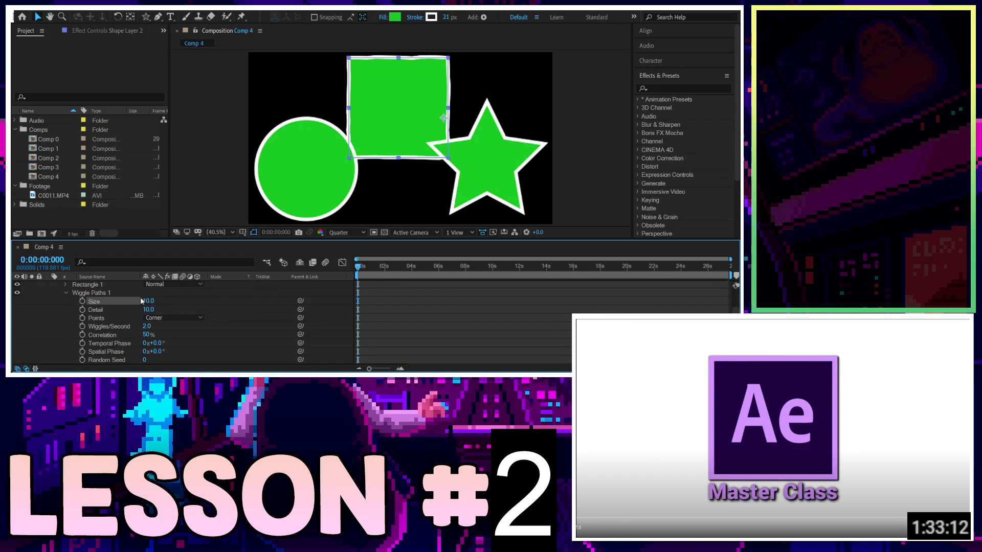
# Set Wiggle Paths Size 276, Detail 0, Wiggles/Second 62, Correlation 100%, Temporal Phase 116, Spatial Phase 98, Random Seed 57.
pyautogui.moveTo(153, 303); pyautogui.dragTo(178, 320)
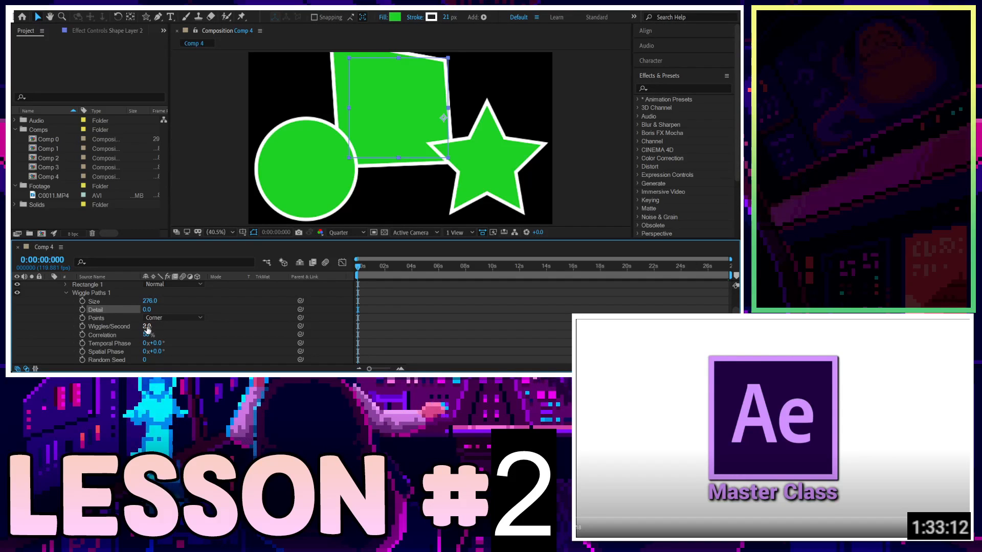
pyautogui.moveTo(146, 326); pyautogui.dragTo(202, 342)
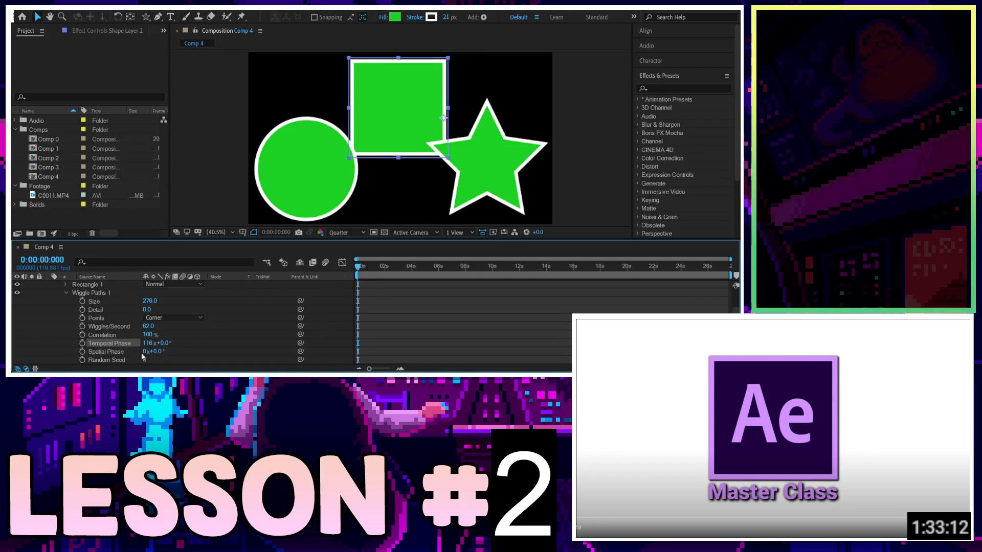
pyautogui.moveTo(145, 352)
pyautogui.mouseDown()
pyautogui.moveTo(190, 354)
pyautogui.moveTo(161, 359)
pyautogui.moveTo(172, 358)
pyautogui.mouseUp()
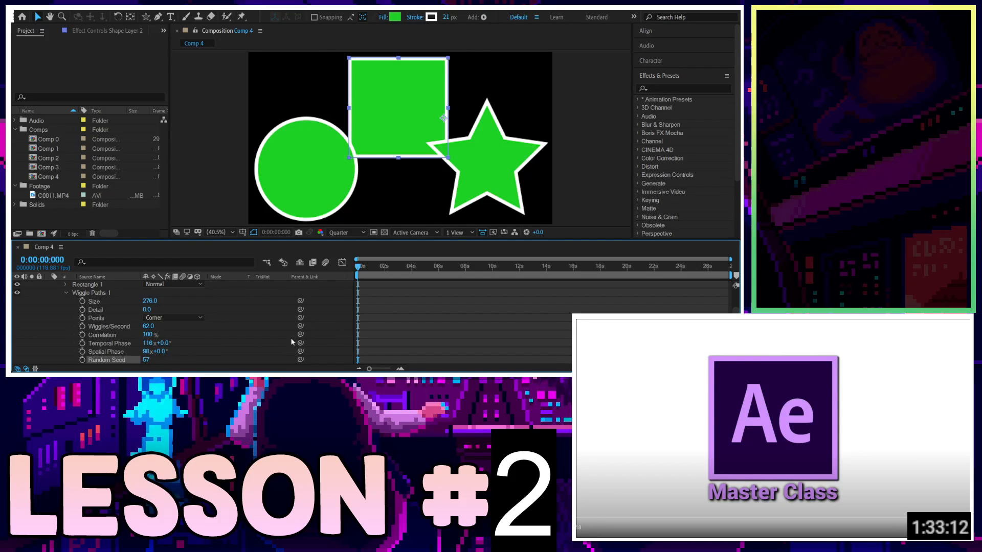
# Change Wiggle Paths Size to 267, Detail to 82 and Wiggles/Second to 140.
pyautogui.scroll(-3, 275, 352)
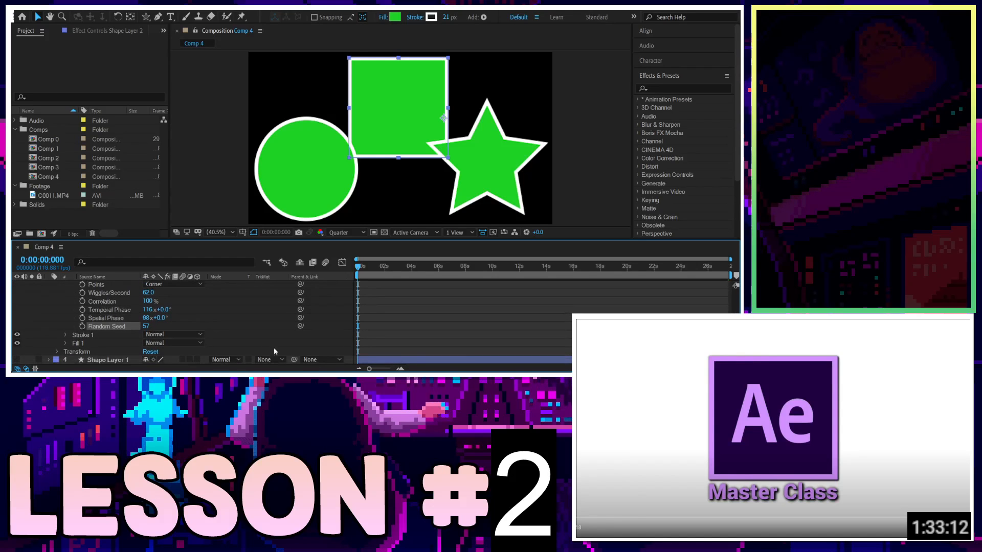
pyautogui.scroll(4, 153, 327)
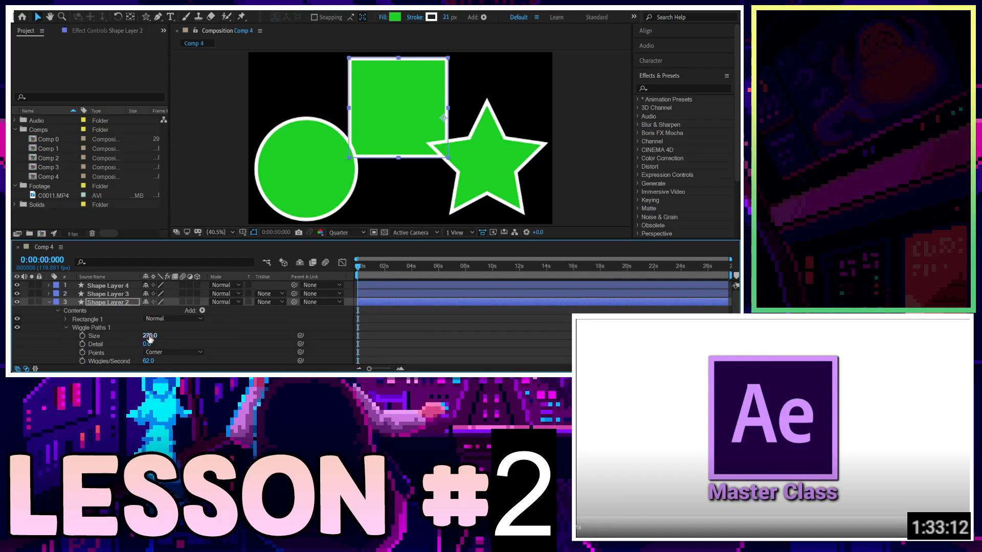
pyautogui.moveTo(140, 338); pyautogui.dragTo(182, 357)
# Delete the Wiggle Paths operator, then undo the deletion.
pyautogui.click(107, 327)
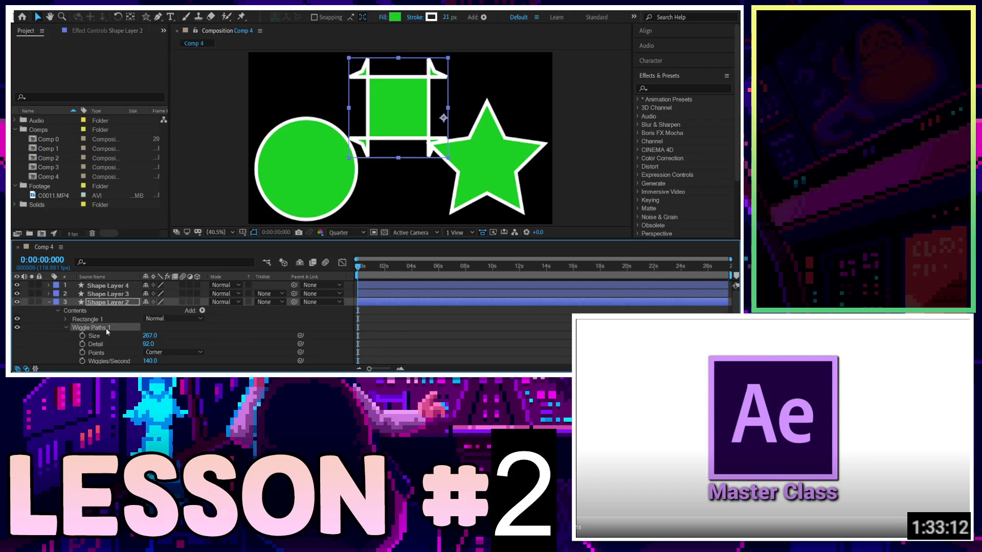
pyautogui.press('Delete')
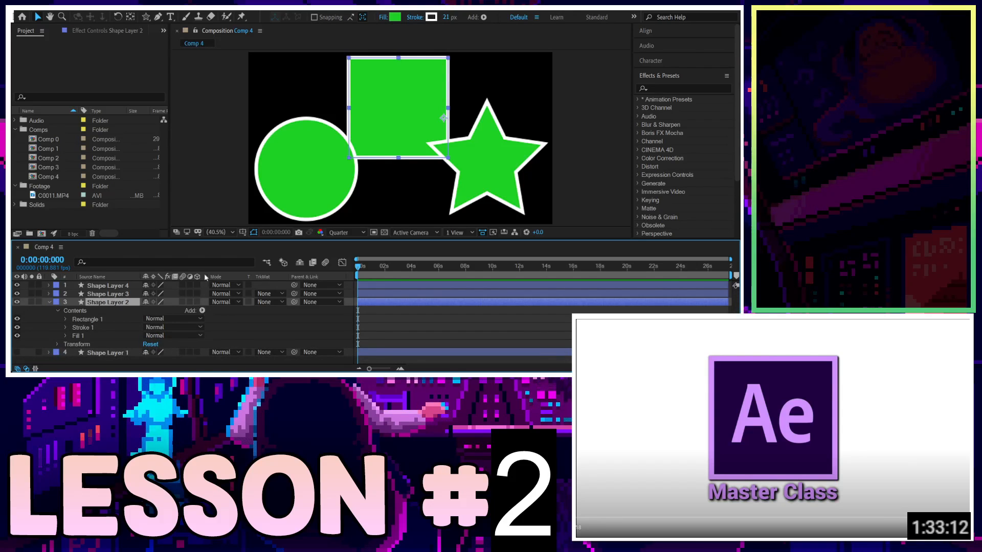
pyautogui.hotkey('ctrl', 'z')
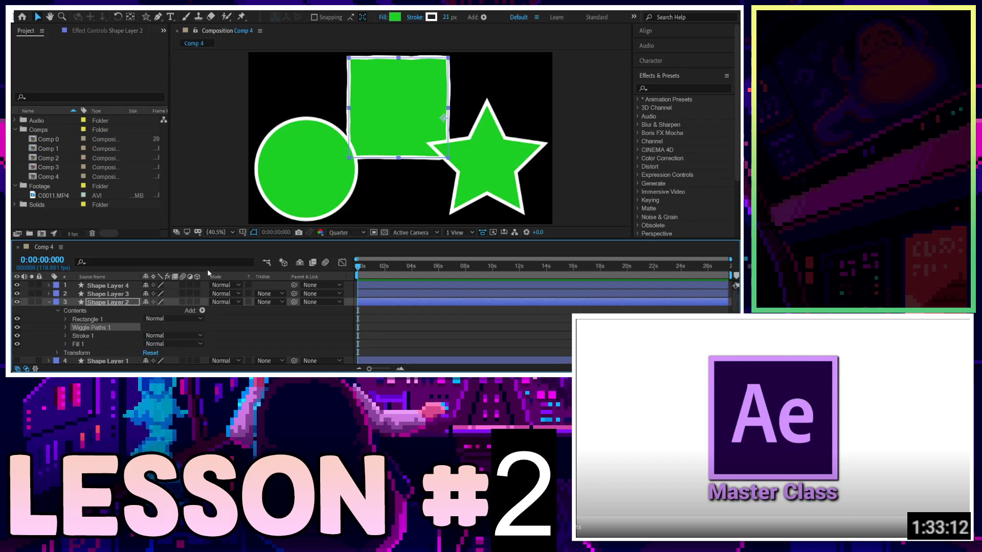
# Expand Wiggle Paths again and set its Size to 160.
pyautogui.click(66, 328)
pyautogui.scroll(-2, 148, 319)
pyautogui.scroll(3, 127, 328)
pyautogui.scroll(-2, 147, 339)
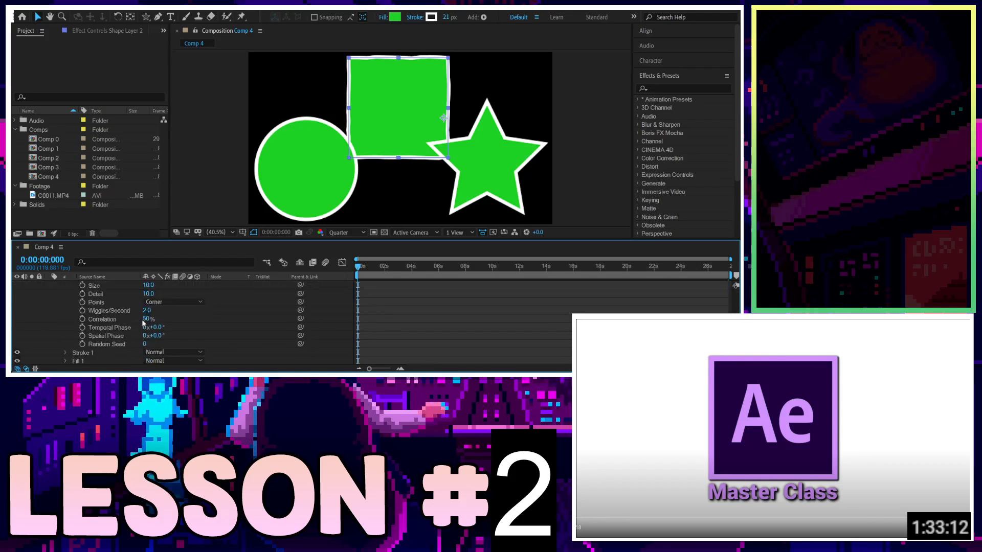
pyautogui.moveTo(150, 285); pyautogui.dragTo(225, 287)
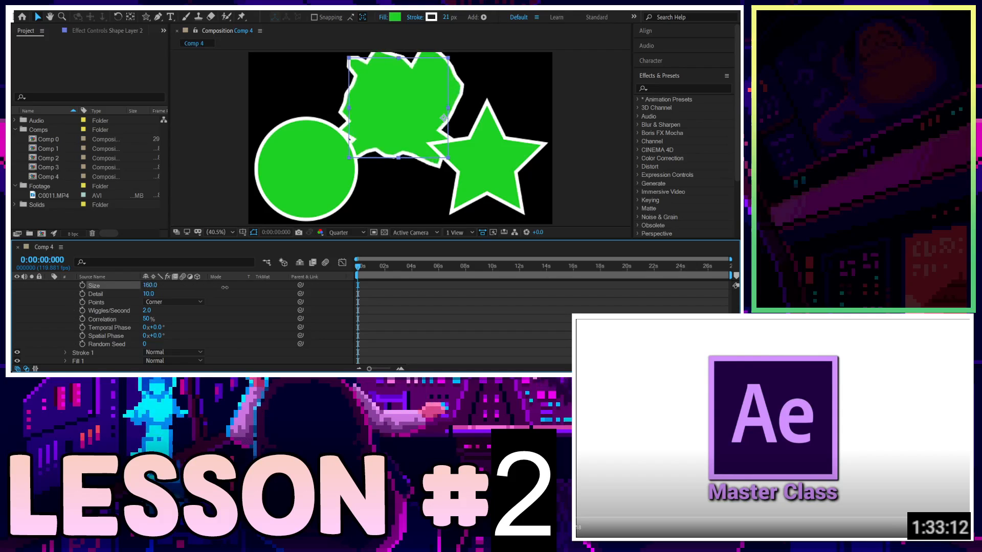
# Set the Wiggle Paths Wiggles/Second to 122.
pyautogui.moveTo(147, 310); pyautogui.dragTo(189, 308)
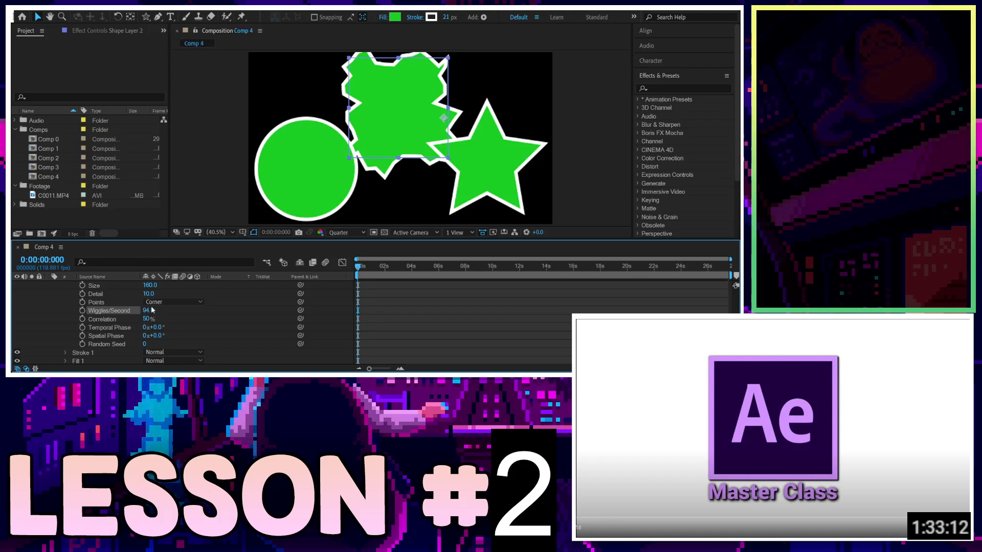
pyautogui.moveTo(169, 310); pyautogui.dragTo(84, 335)
pyautogui.moveTo(192, 319); pyautogui.dragTo(80, 326)
pyautogui.moveTo(181, 311); pyautogui.dragTo(147, 311)
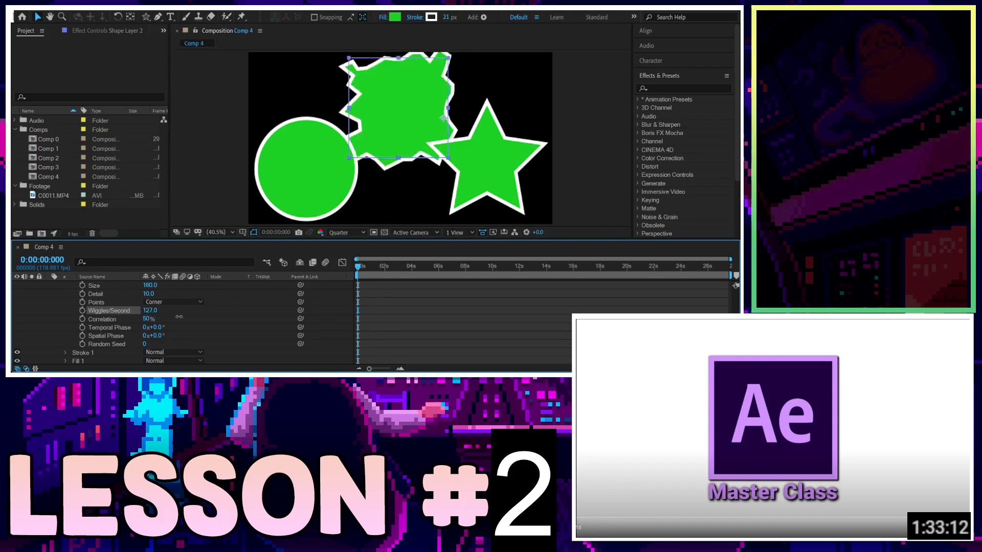
# Scrub the Wiggle Paths Wiggles/Second value to 81, then delete the Wiggle Paths operator from the square.
pyautogui.moveTo(208, 317); pyautogui.dragTo(89, 316)
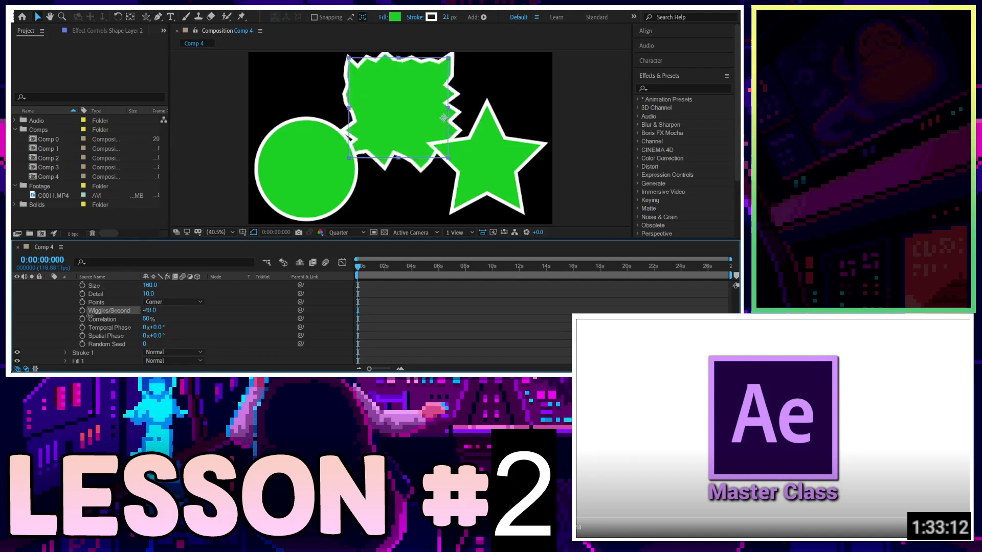
pyautogui.moveTo(201, 310)
pyautogui.mouseDown()
pyautogui.moveTo(212, 310)
pyautogui.moveTo(109, 310)
pyautogui.moveTo(208, 302)
pyautogui.mouseUp()
pyautogui.moveTo(278, 311); pyautogui.dragTo(390, 312)
pyautogui.moveTo(276, 316); pyautogui.dragTo(76, 327)
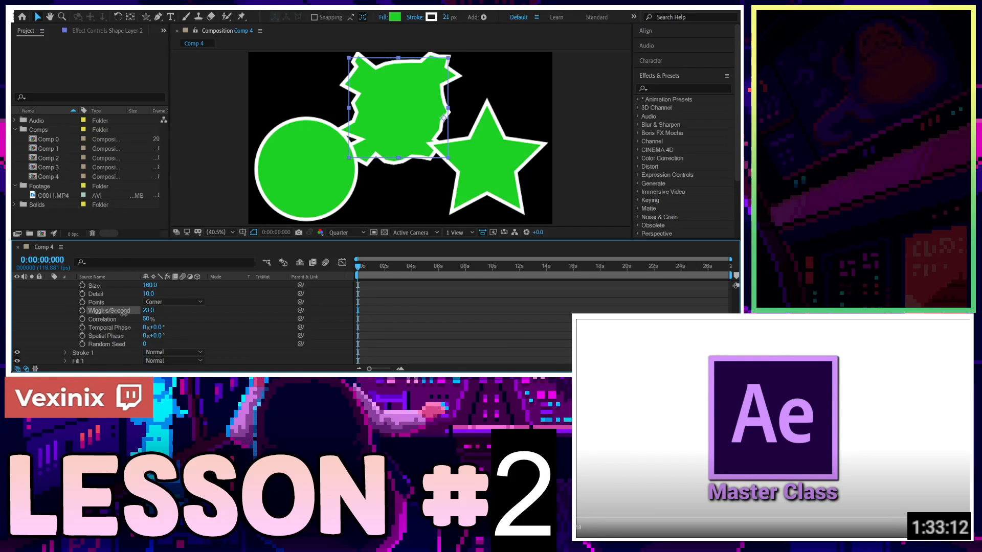
pyautogui.moveTo(124, 313); pyautogui.dragTo(164, 312)
pyautogui.scroll(3, 119, 310)
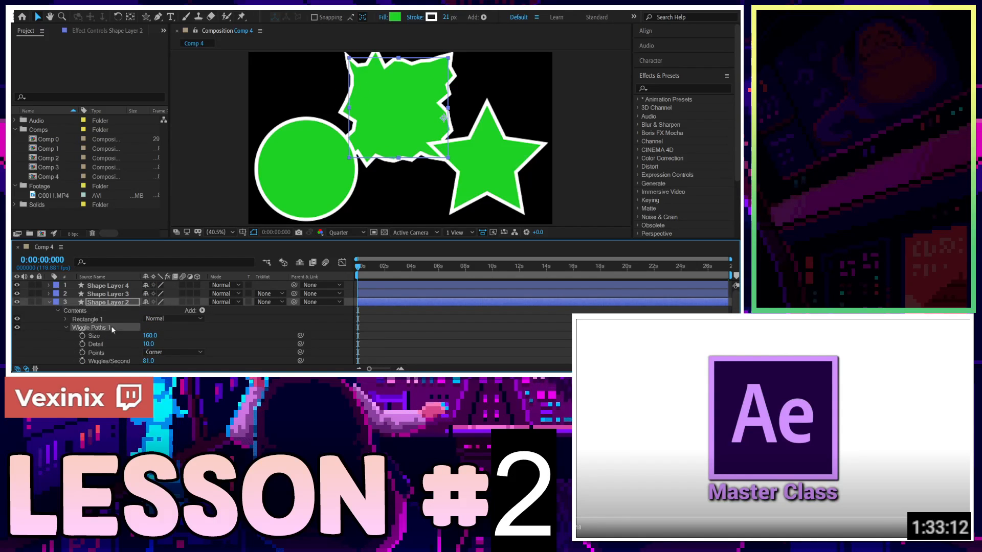
pyautogui.press('Delete')
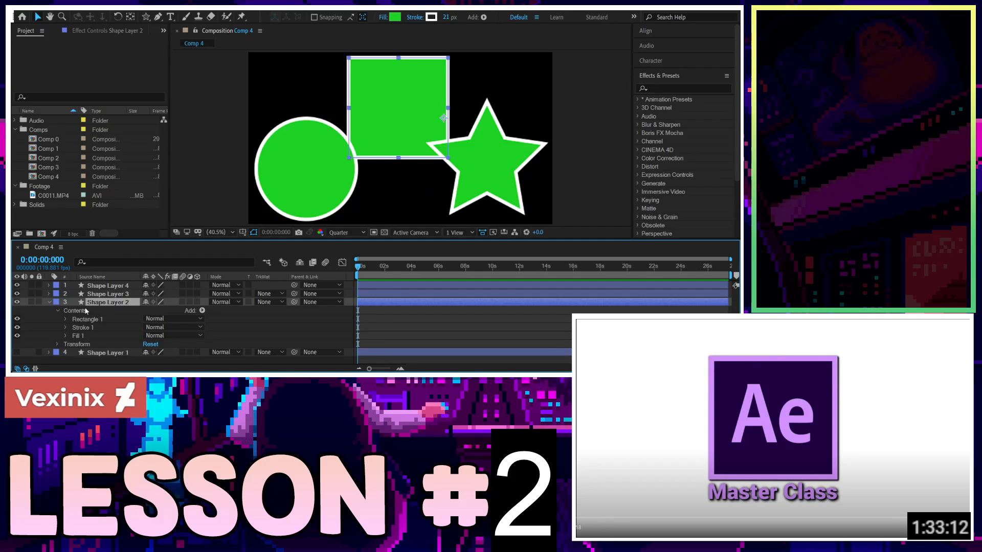
# Expand the square layer's Contents and open the Wiggle Transform 1 operator's properties.
pyautogui.click(58, 310)
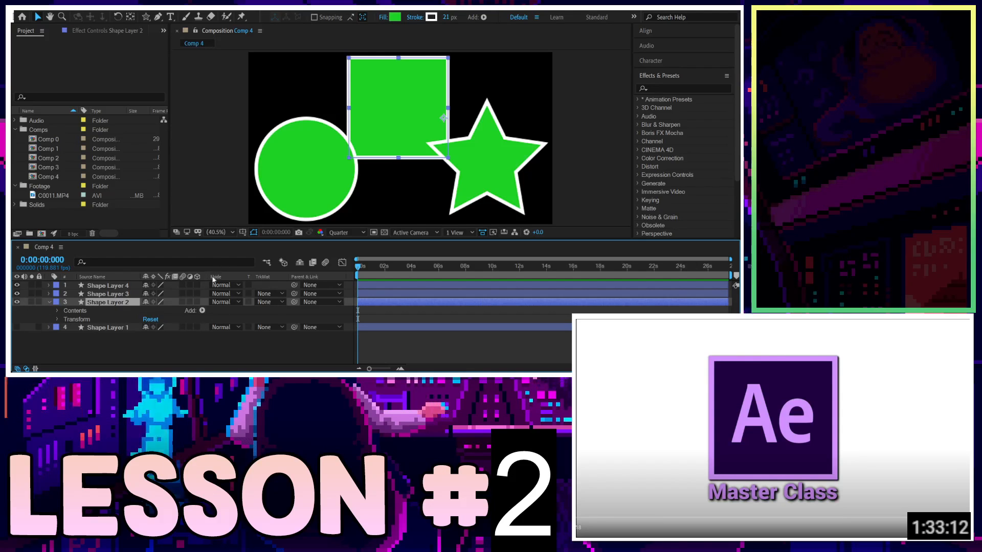
pyautogui.click(58, 310)
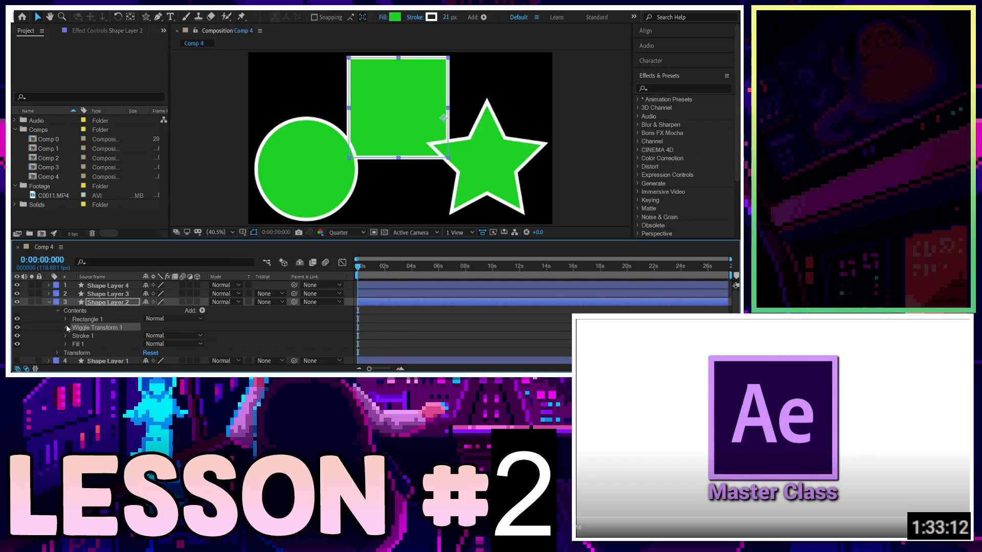
pyautogui.click(66, 326)
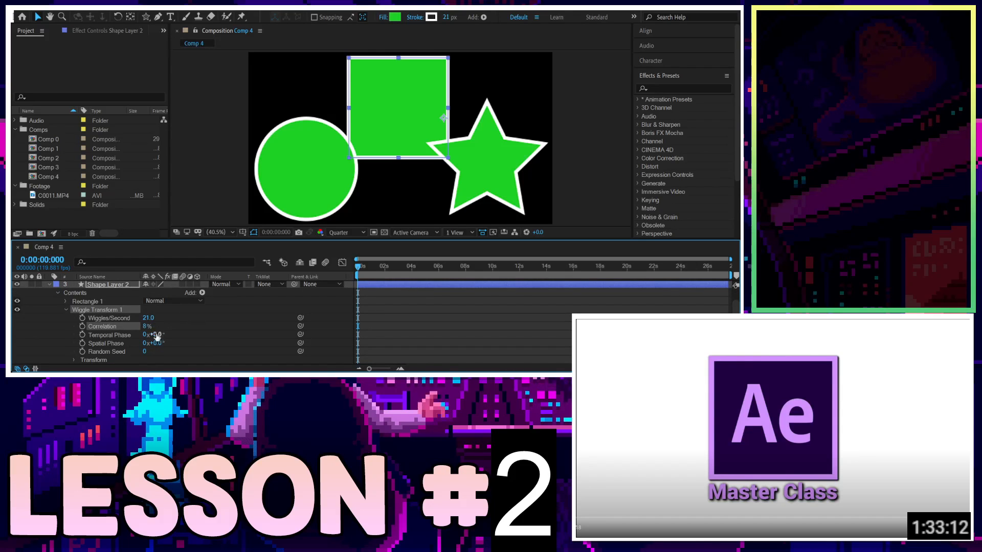
# Set Wiggle Transform's Wiggles/Second to 86, Temporal Phase to 15x, Spatial Phase to 30x and Random Seed to 2.
pyautogui.moveTo(146, 335); pyautogui.dragTo(122, 318)
pyautogui.moveTo(197, 318); pyautogui.dragTo(183, 318)
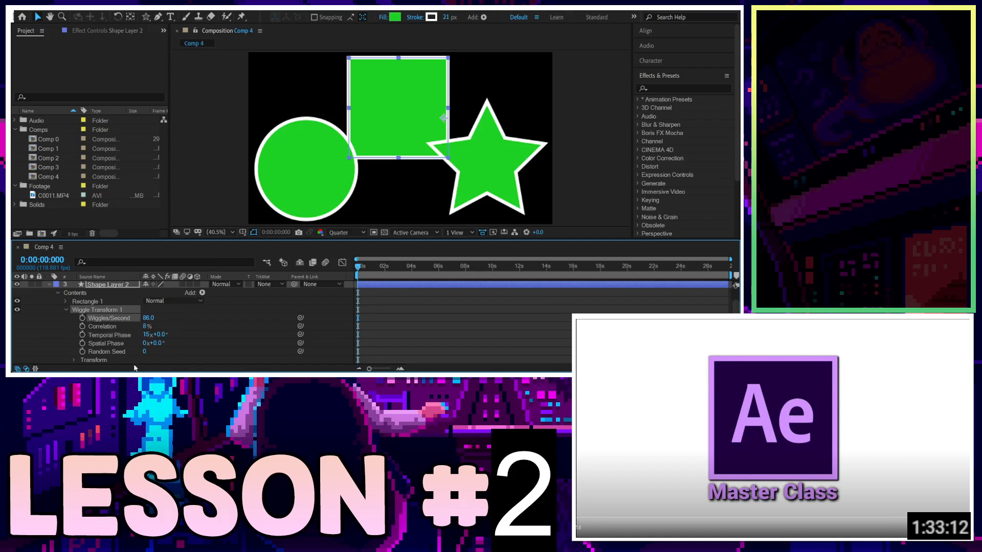
pyautogui.moveTo(148, 351)
pyautogui.mouseDown()
pyautogui.moveTo(170, 340)
pyautogui.moveTo(256, 345)
pyautogui.moveTo(144, 338)
pyautogui.mouseUp()
# Expand the Wiggle Transform's Transform group to inspect its properties.
pyautogui.click(72, 360)
pyautogui.scroll(-2, 75, 360)
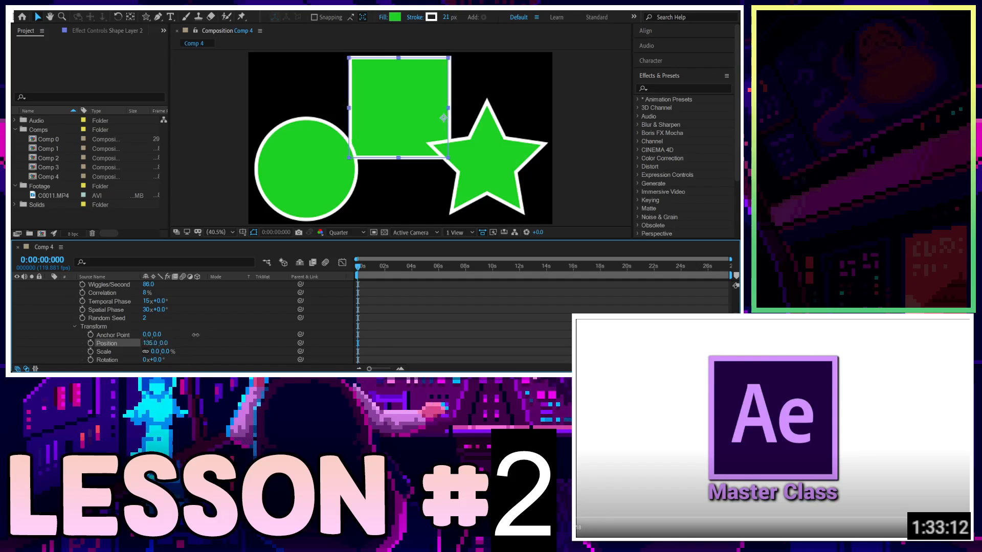
pyautogui.scroll(3, 75, 325)
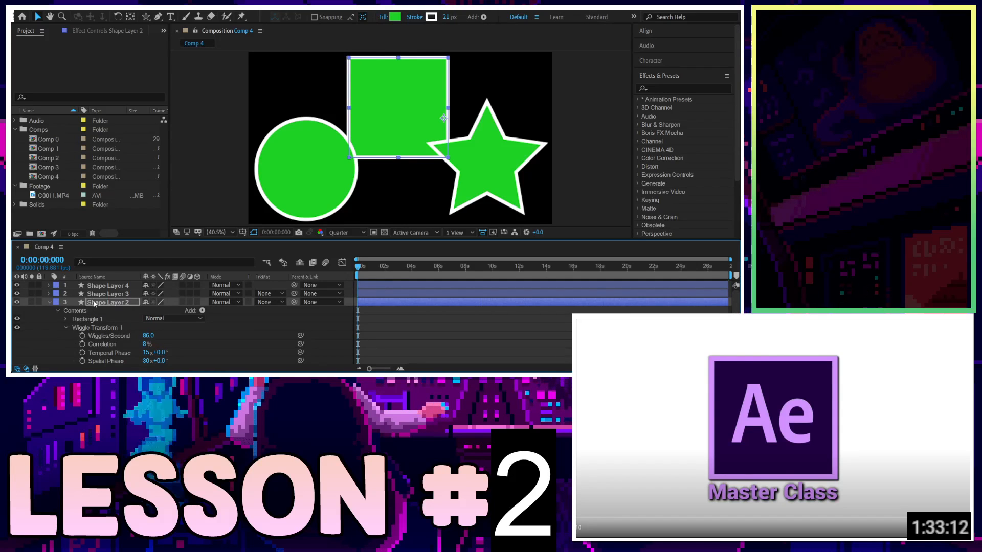
# Collapse and delete the square's Wiggle Transform operator.
pyautogui.click(66, 327)
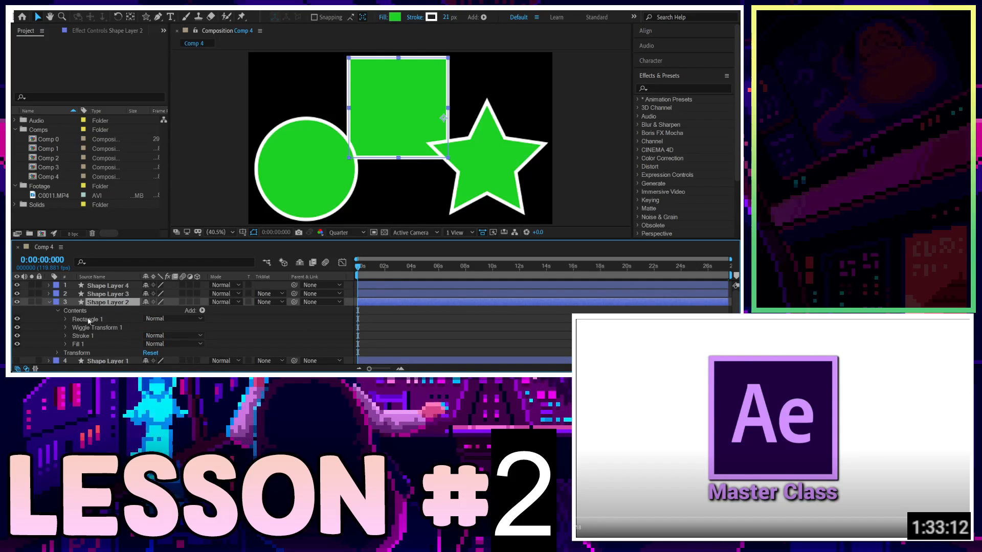
pyautogui.click(127, 327)
pyautogui.press('Delete')
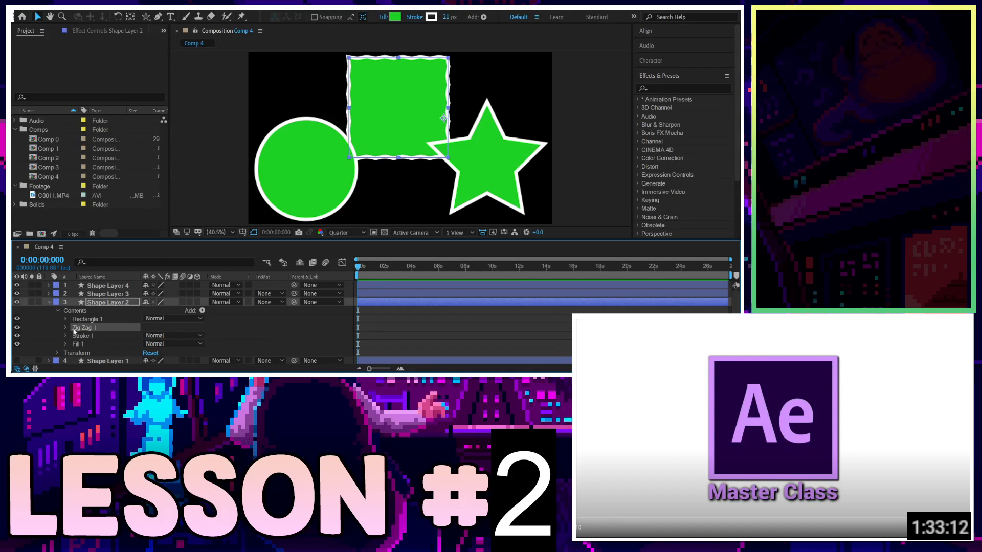
# Set the square's Zig Zag Size to 41, Ridges per segment to 16 and Points to Smooth.
pyautogui.click(65, 327)
pyautogui.scroll(-1, 123, 320)
pyautogui.moveTo(149, 310); pyautogui.dragTo(132, 326)
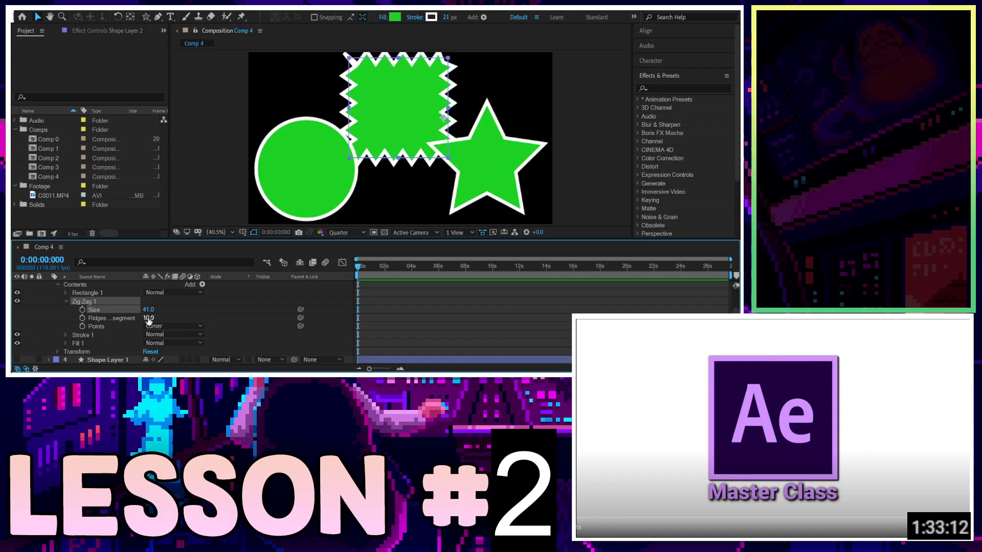
pyautogui.moveTo(148, 319)
pyautogui.mouseDown()
pyautogui.moveTo(107, 328)
pyautogui.moveTo(142, 317)
pyautogui.mouseUp()
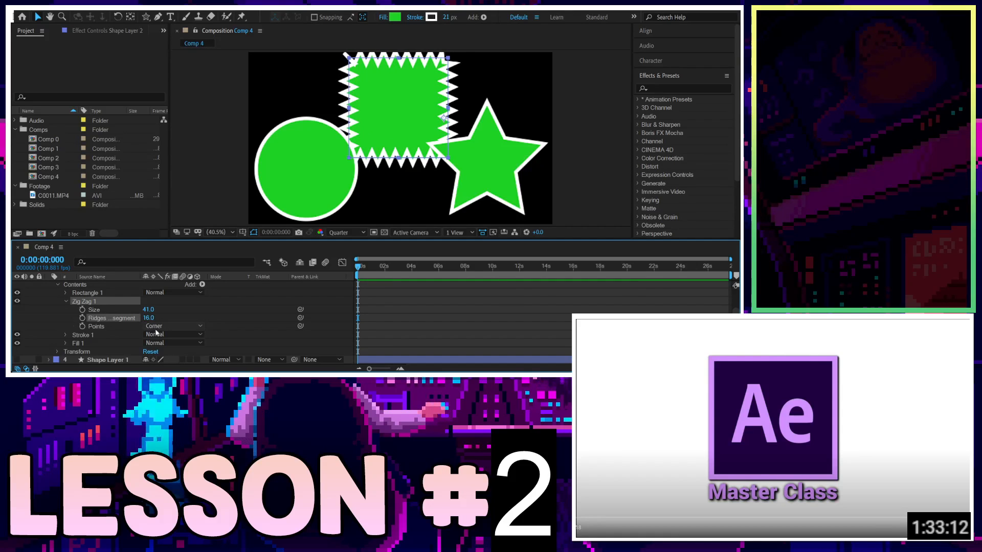
pyautogui.click(162, 342)
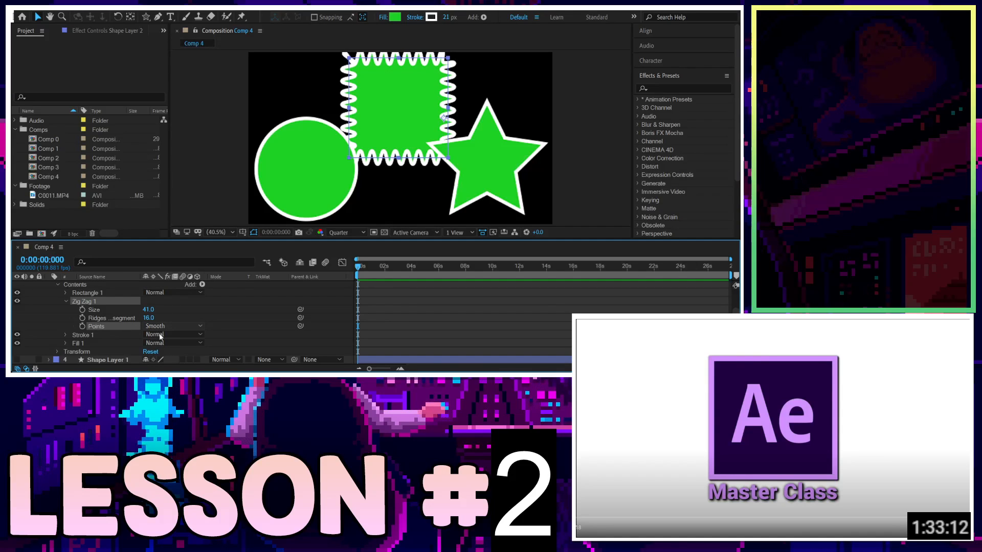
pyautogui.click(159, 314)
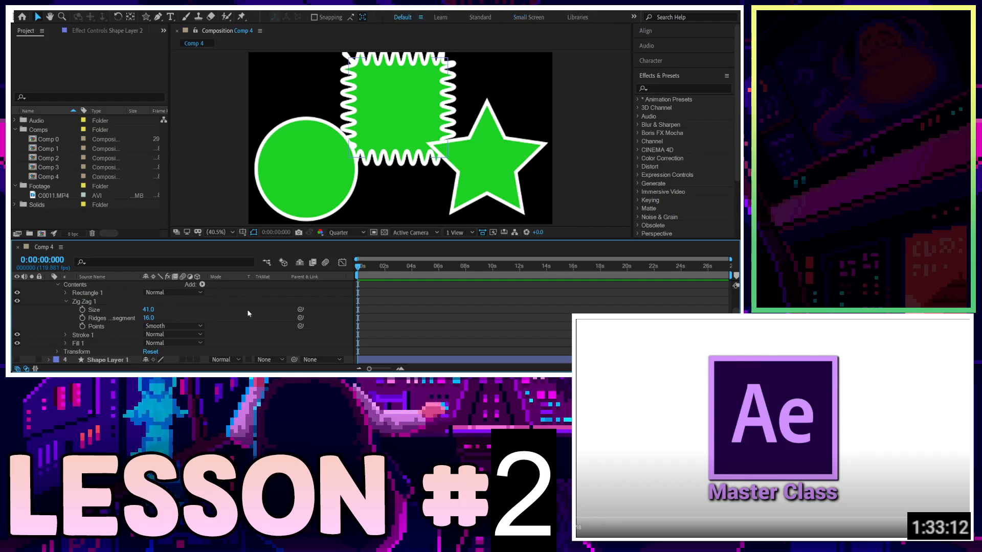
# Move the zig-zag square slightly down and right in the composition.
pyautogui.scroll(1, 246, 310)
pyautogui.click(124, 302)
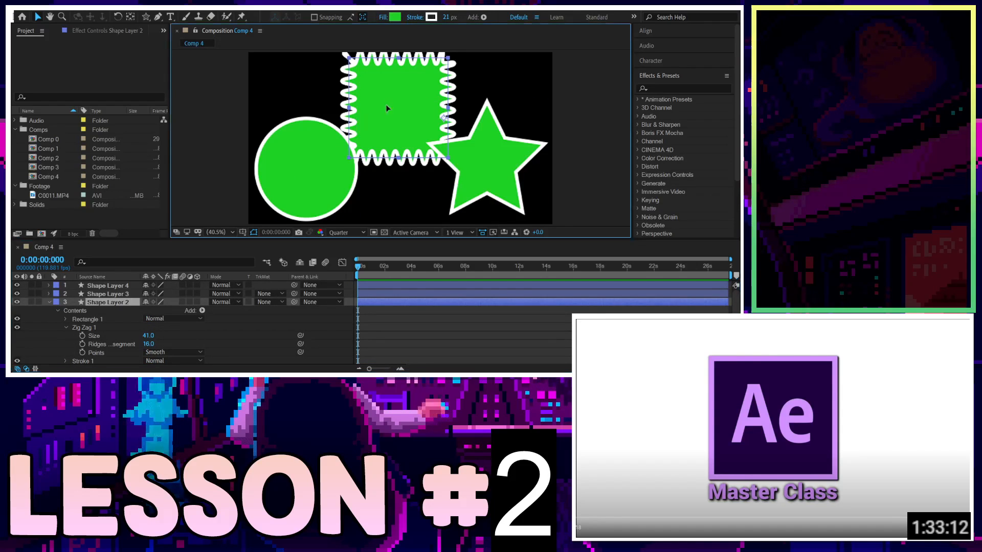
pyautogui.moveTo(386, 106)
pyautogui.mouseDown()
pyautogui.moveTo(389, 149)
pyautogui.moveTo(378, 115)
pyautogui.moveTo(358, 115)
pyautogui.moveTo(391, 117)
pyautogui.mouseUp()
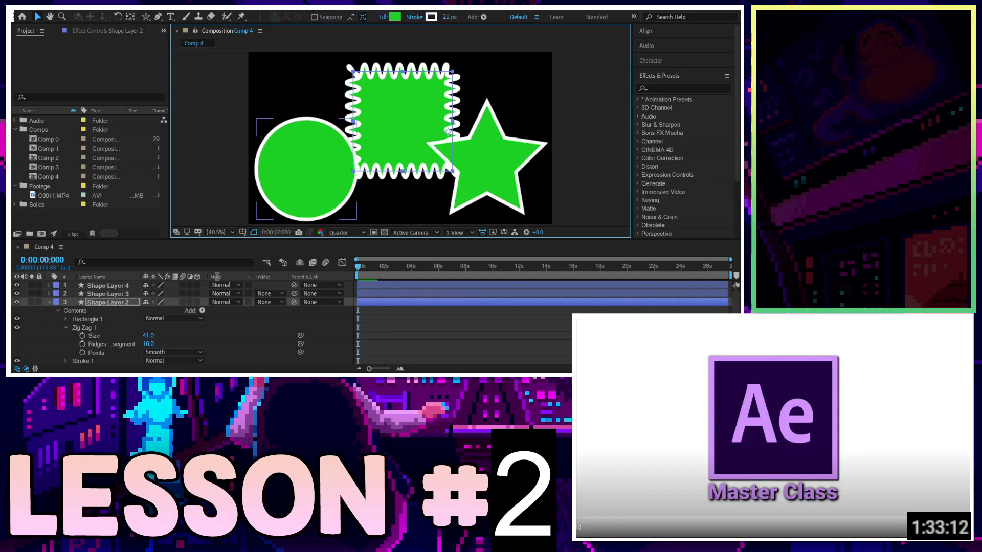
# Collapse the square shape layer's contents and the layer itself in the timeline.
pyautogui.click(106, 303)
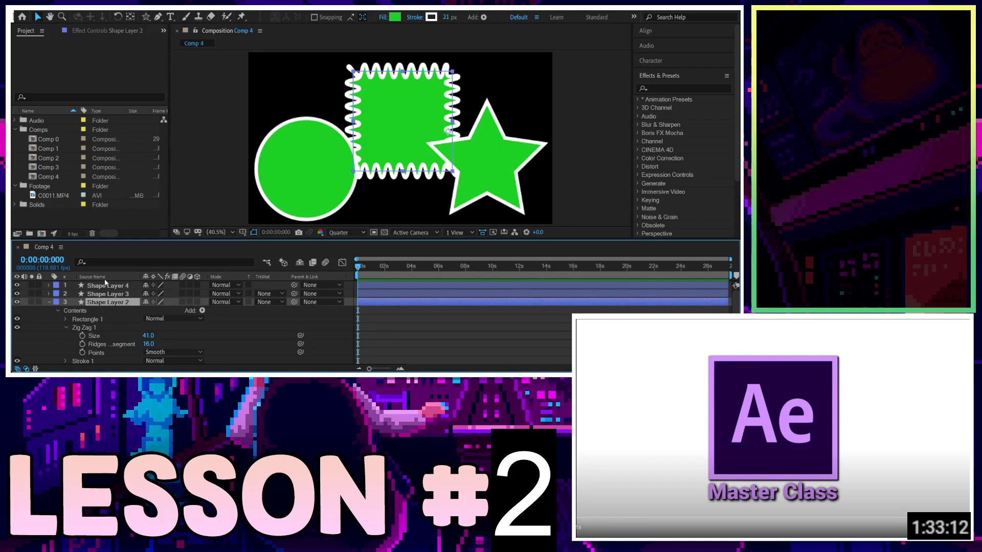
pyautogui.scroll(-1, 116, 303)
pyautogui.scroll(1, 115, 305)
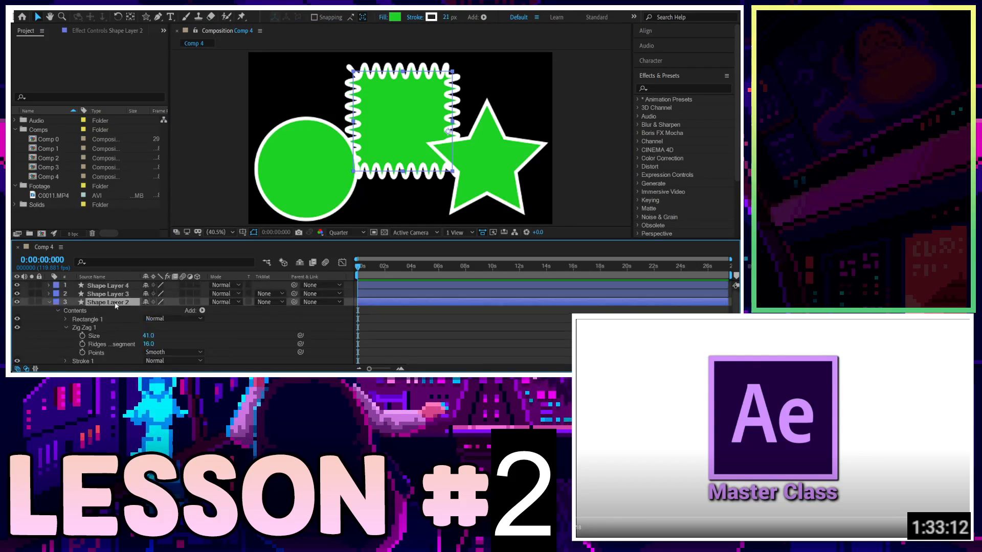
pyautogui.click(57, 310)
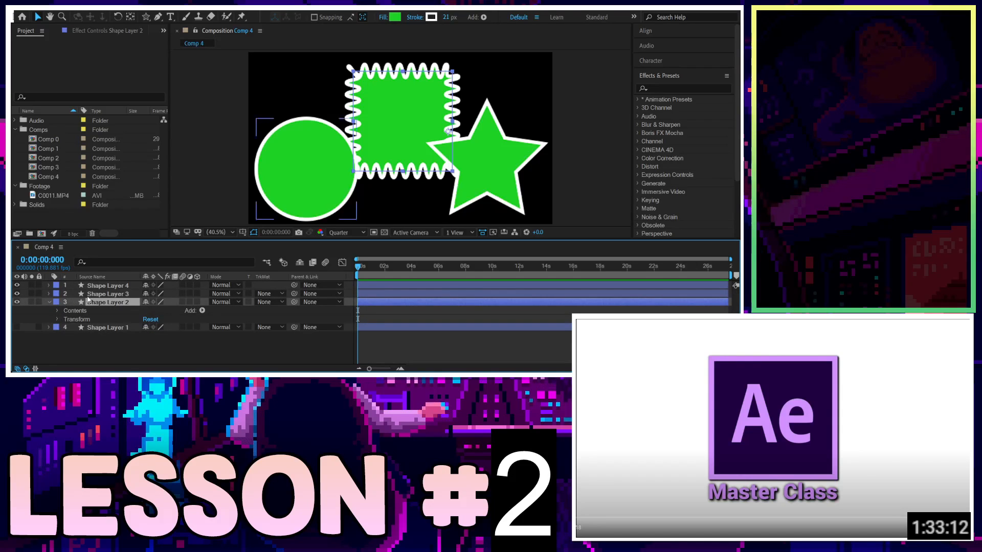
pyautogui.click(90, 294)
pyautogui.click(41, 302)
pyautogui.click(49, 302)
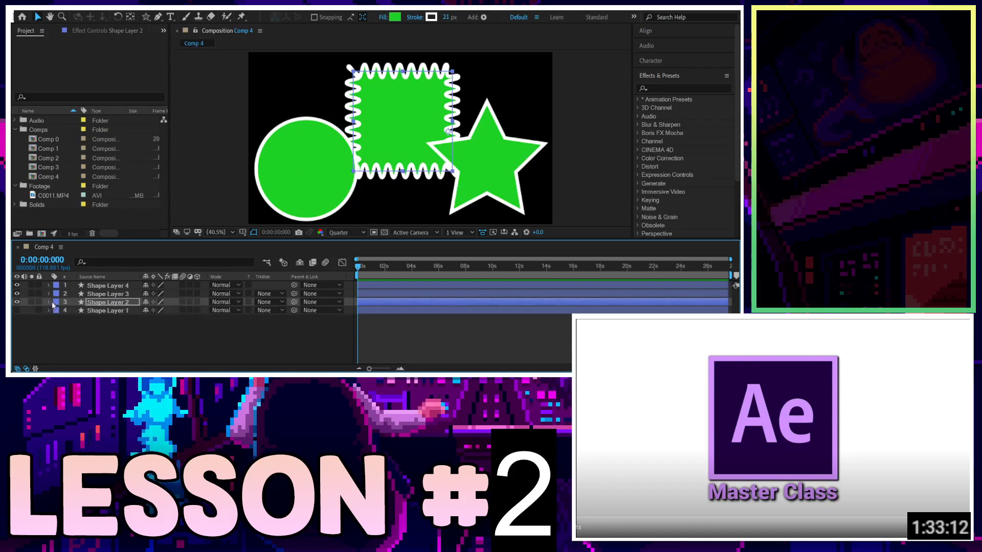
# Adjust the circle layer's Twist Angle to 453 and Center to 266, 0, then delete the Twist operator.
pyautogui.click(48, 294)
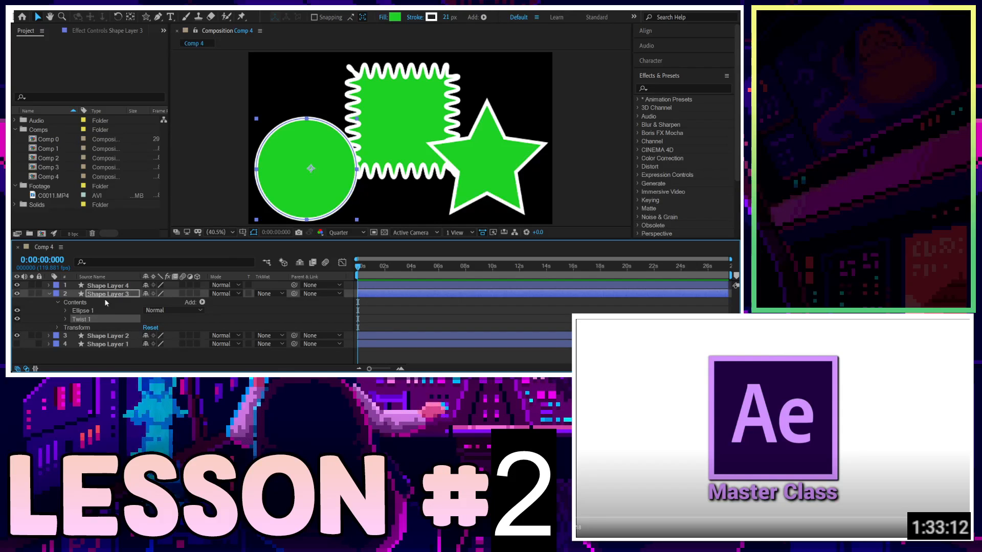
pyautogui.click(66, 319)
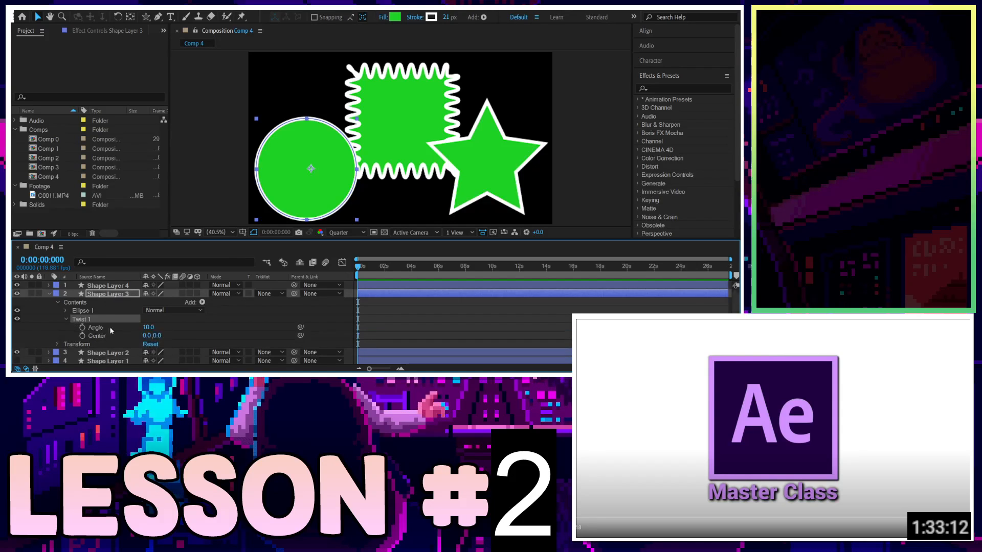
pyautogui.moveTo(149, 327); pyautogui.dragTo(589, 267)
pyautogui.moveTo(148, 327); pyautogui.dragTo(11, 337)
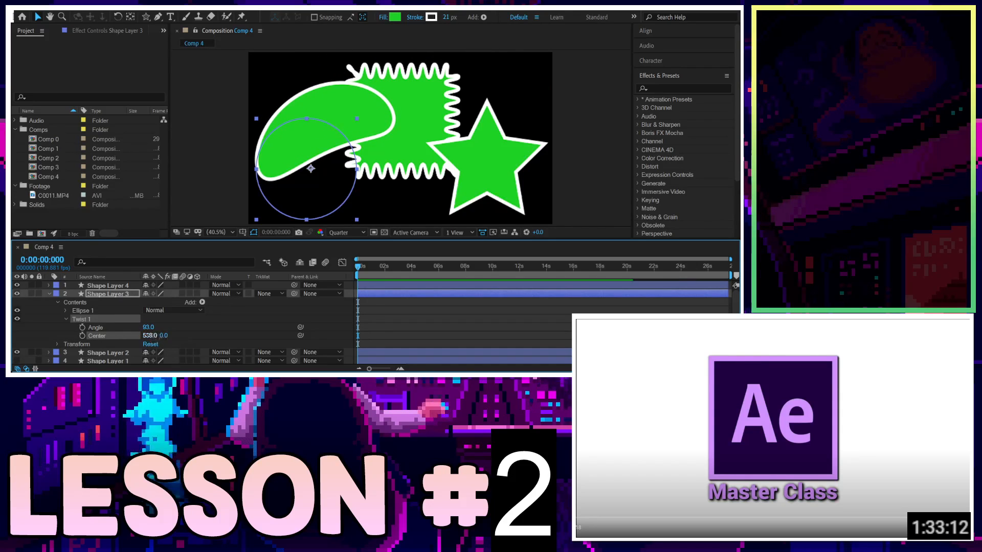
pyautogui.moveTo(150, 336); pyautogui.dragTo(347, 357)
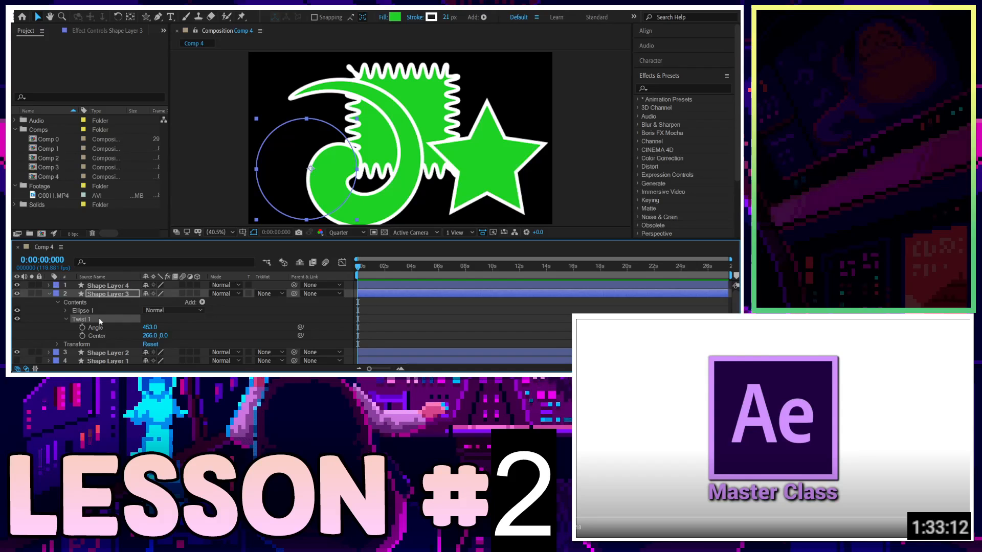
pyautogui.press('Delete')
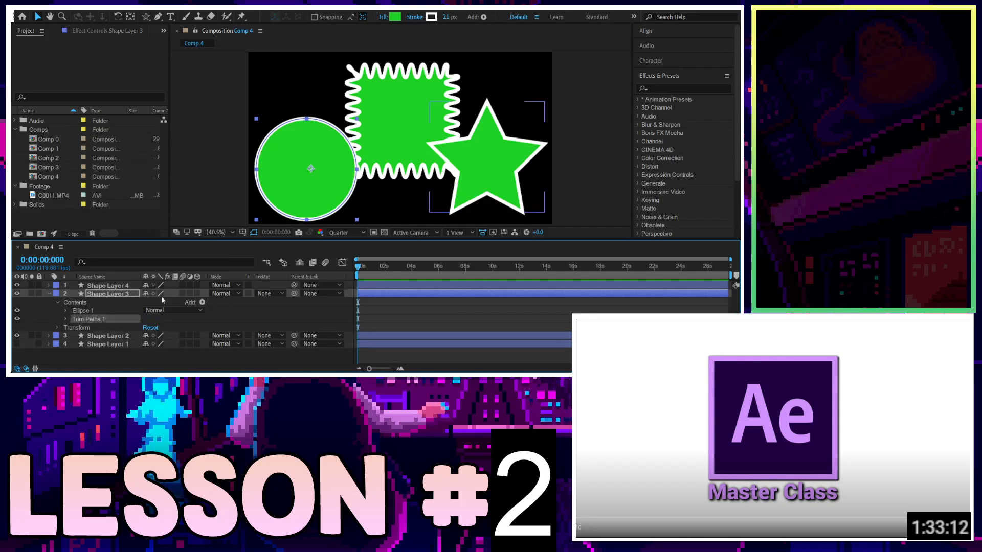
# Scrub the circle's Trim Paths Start to 18% and back to 0%, then delete the Trim Paths operator.
pyautogui.click(66, 319)
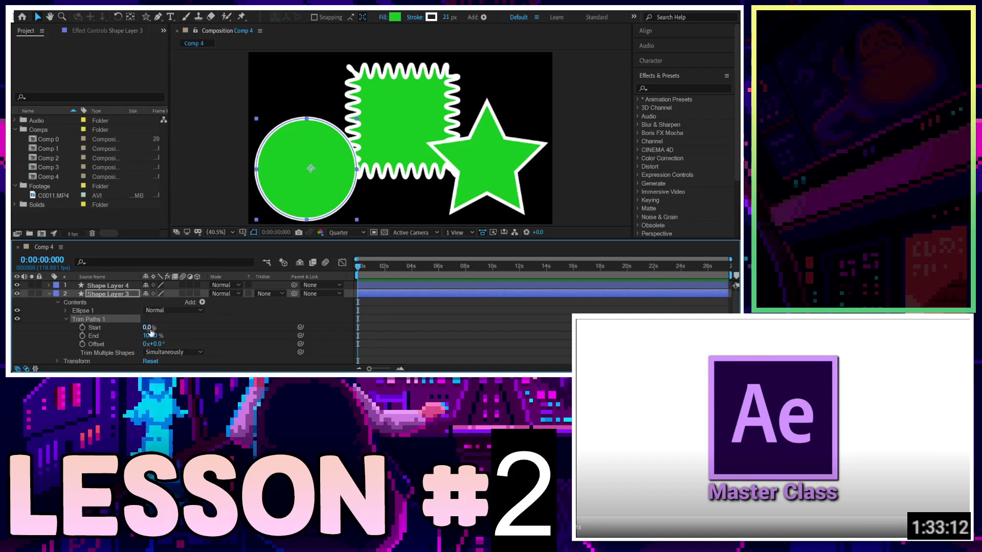
pyautogui.moveTo(150, 328)
pyautogui.mouseDown()
pyautogui.moveTo(200, 324)
pyautogui.moveTo(156, 317)
pyautogui.mouseUp()
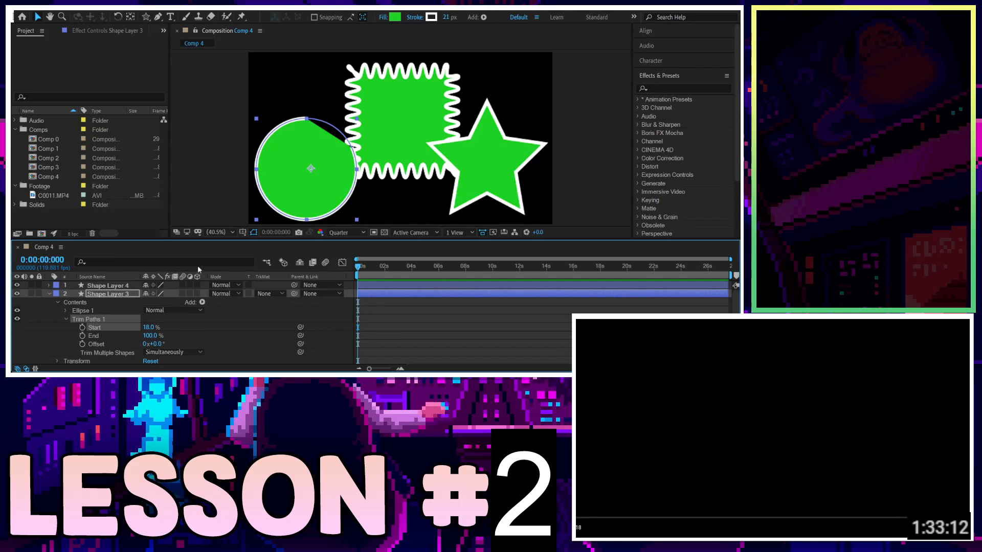
pyautogui.moveTo(161, 327)
pyautogui.mouseDown()
pyautogui.moveTo(197, 329)
pyautogui.moveTo(148, 329)
pyautogui.moveTo(200, 330)
pyautogui.moveTo(126, 336)
pyautogui.mouseUp()
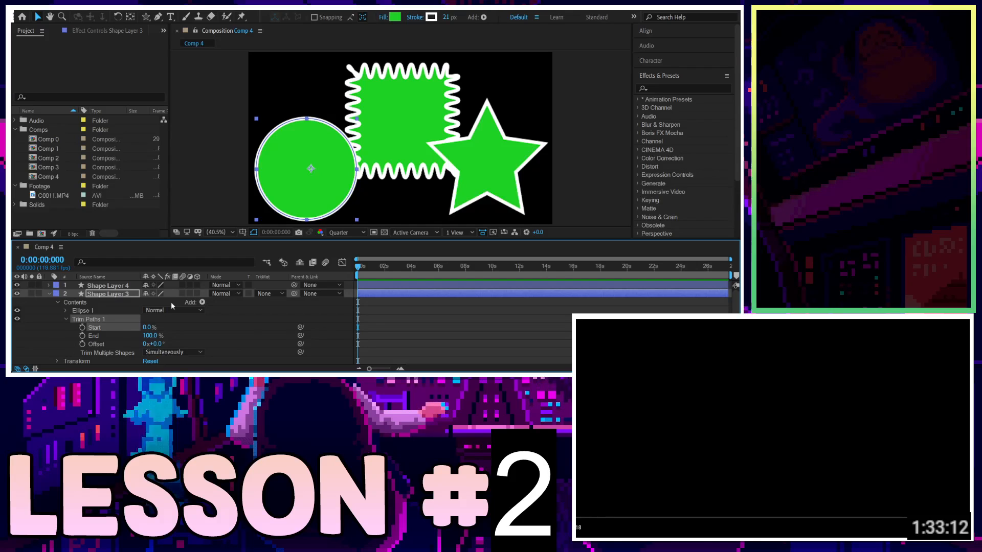
pyautogui.press('Delete')
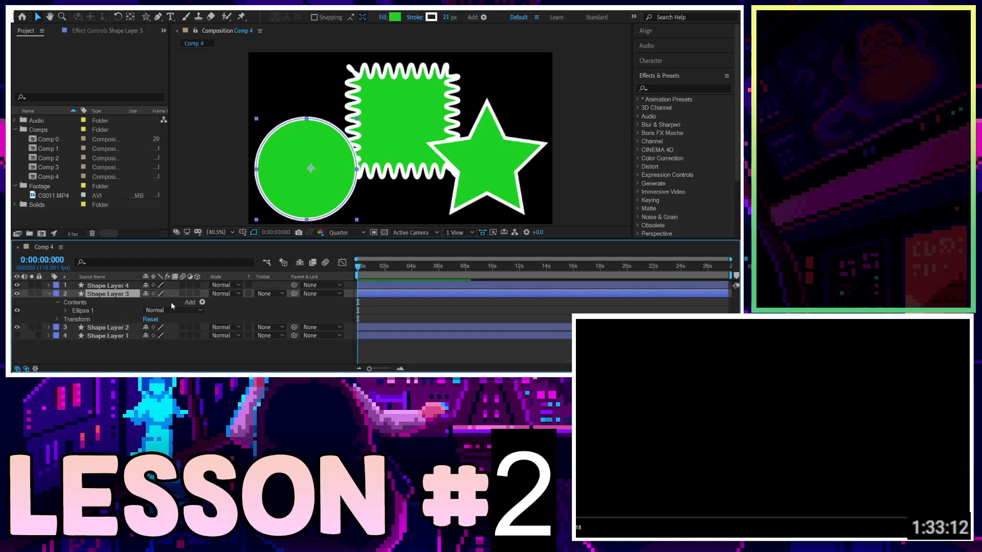
# Delete the circle's Wiggle Paths operator, then undo and expand the circle's Zig Zag operator.
pyautogui.click(219, 266)
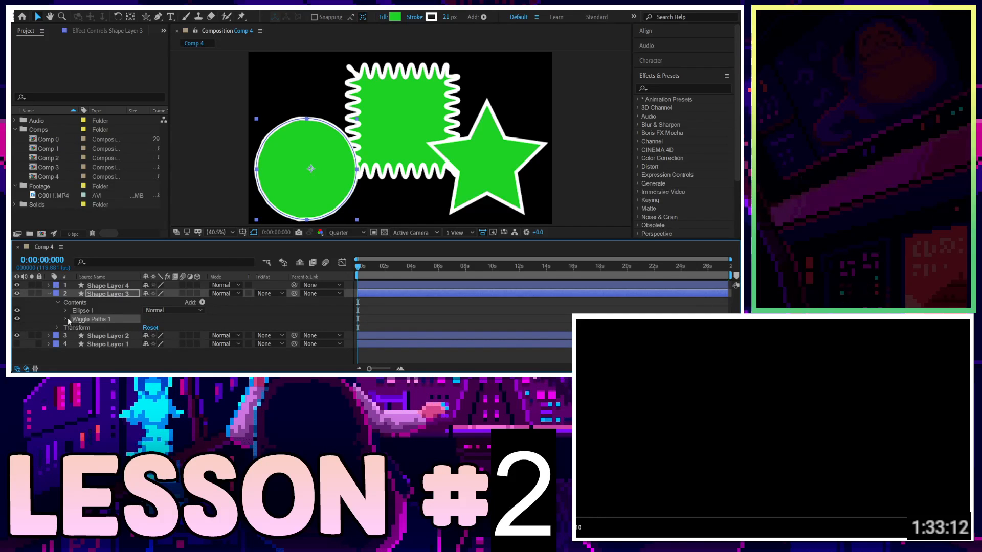
pyautogui.press('Delete')
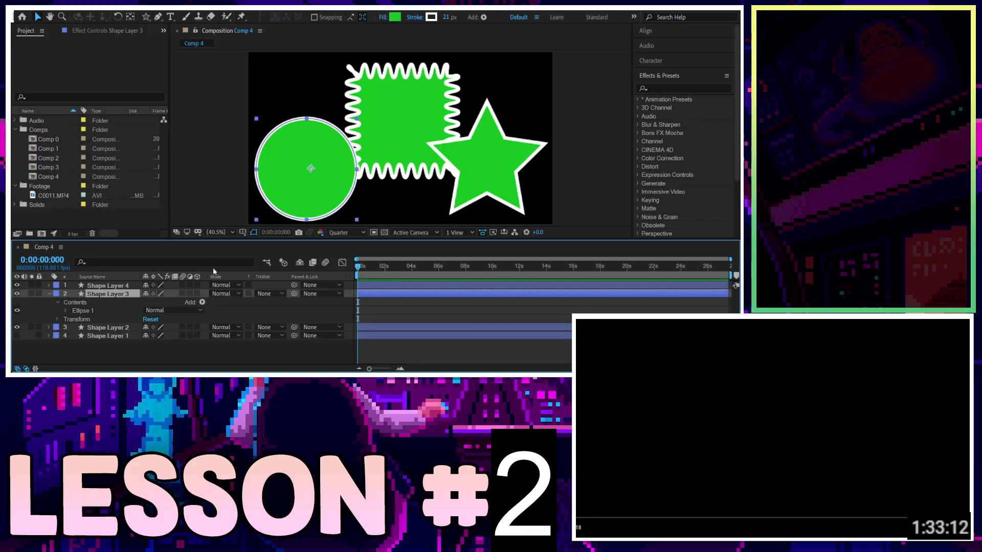
pyautogui.hotkey('ctrl', 'z')
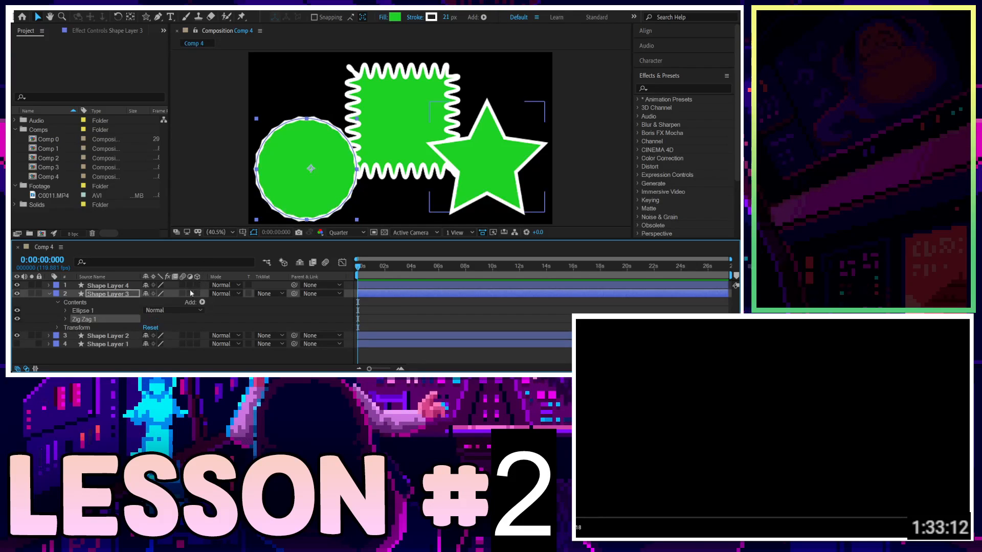
pyautogui.click(66, 319)
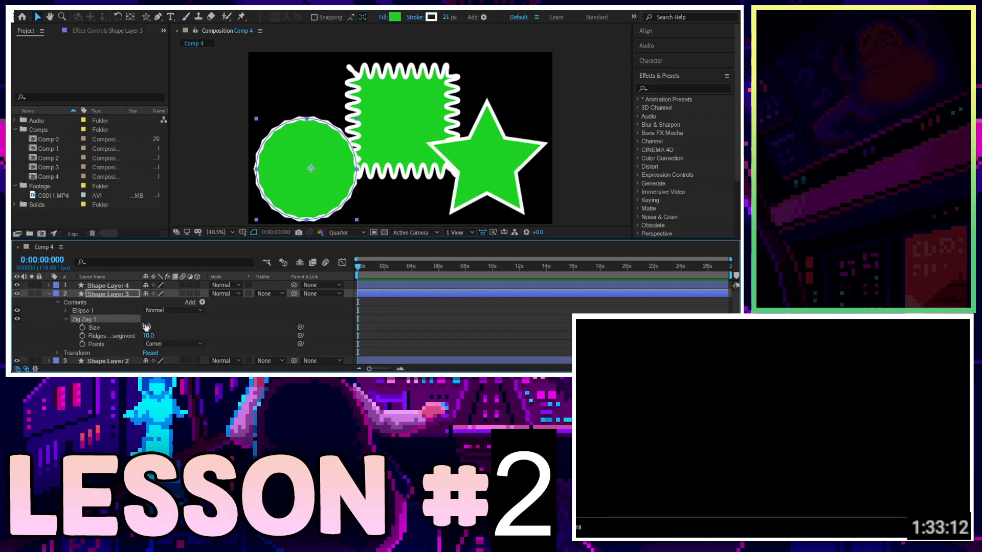
# Scrub the circle's Zig Zag Size to 20 and Ridges per segment to 0, then delete the Zig Zag operator.
pyautogui.moveTo(146, 326)
pyautogui.mouseDown()
pyautogui.moveTo(168, 323)
pyautogui.moveTo(152, 324)
pyautogui.mouseUp()
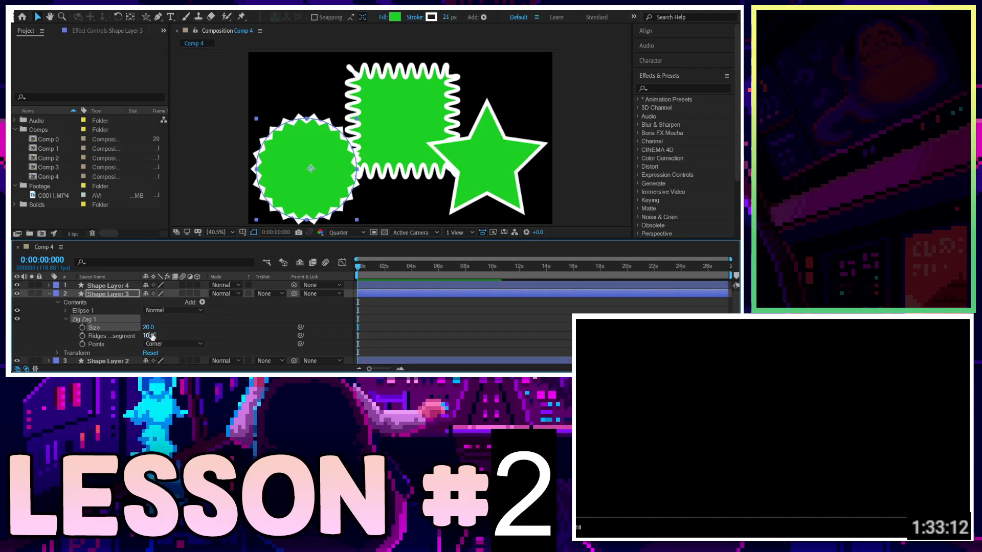
pyautogui.moveTo(149, 336)
pyautogui.mouseDown()
pyautogui.moveTo(193, 329)
pyautogui.moveTo(158, 340)
pyautogui.mouseUp()
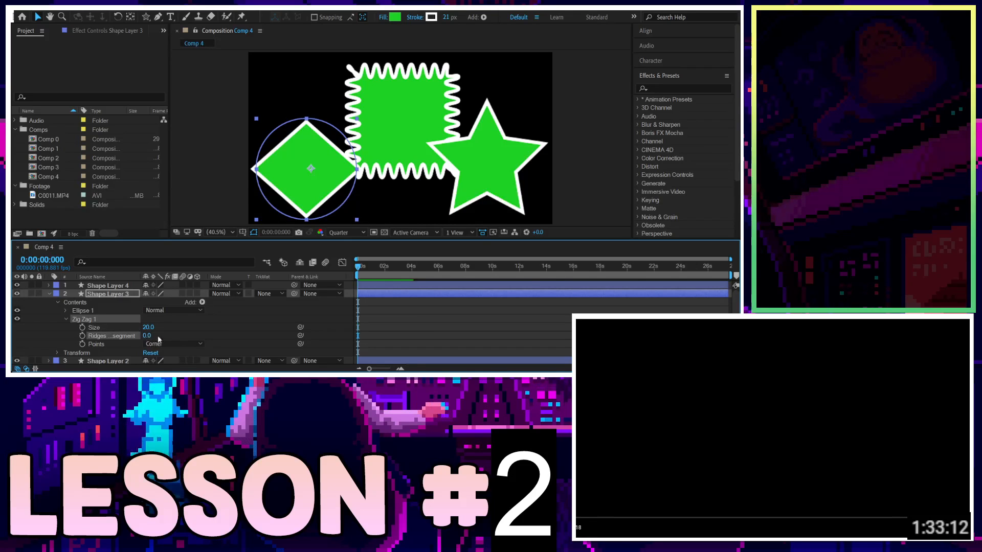
pyautogui.click(114, 320)
pyautogui.press('Delete')
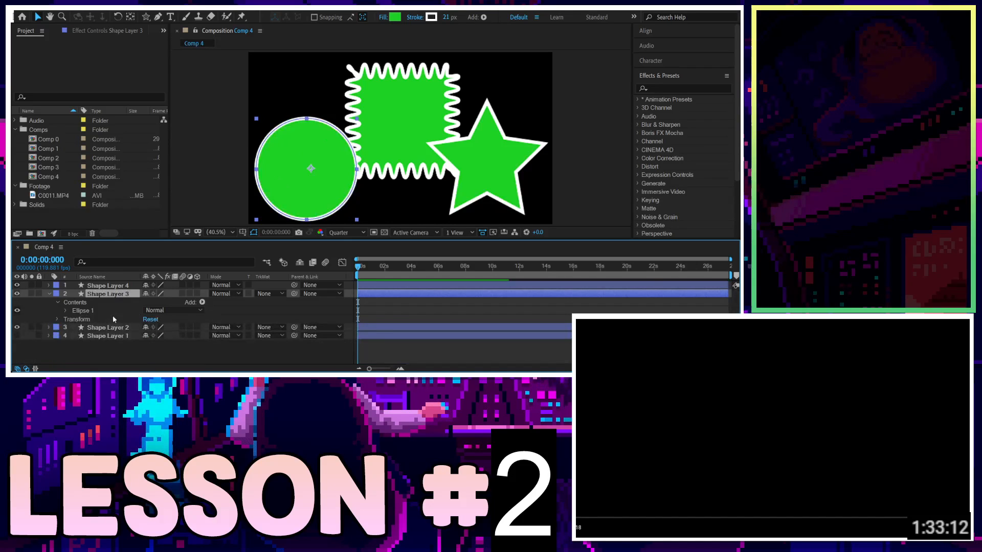
# Collapse the circle layer's contents and add a Zig Zag operator to the star shape layer.
pyautogui.click(65, 310)
pyautogui.click(57, 302)
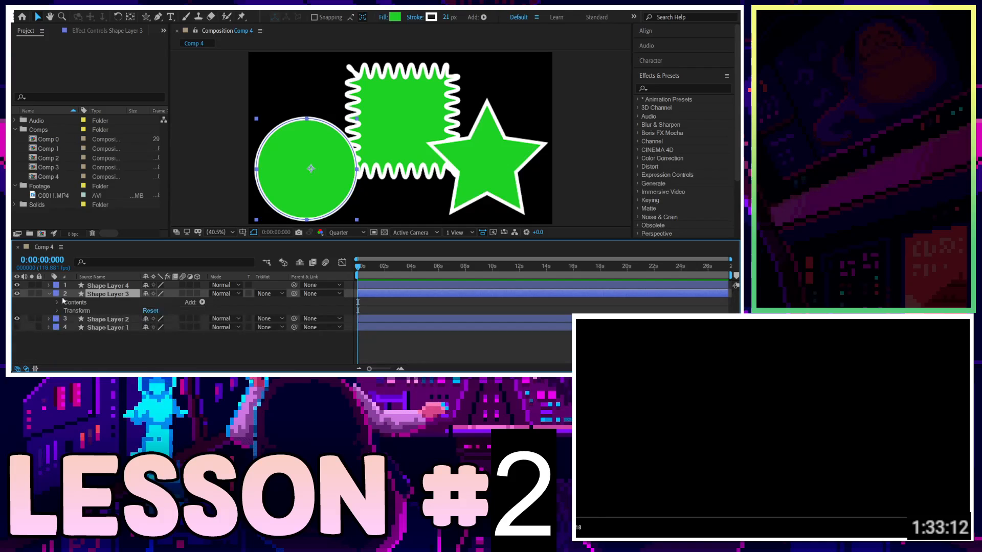
pyautogui.click(100, 285)
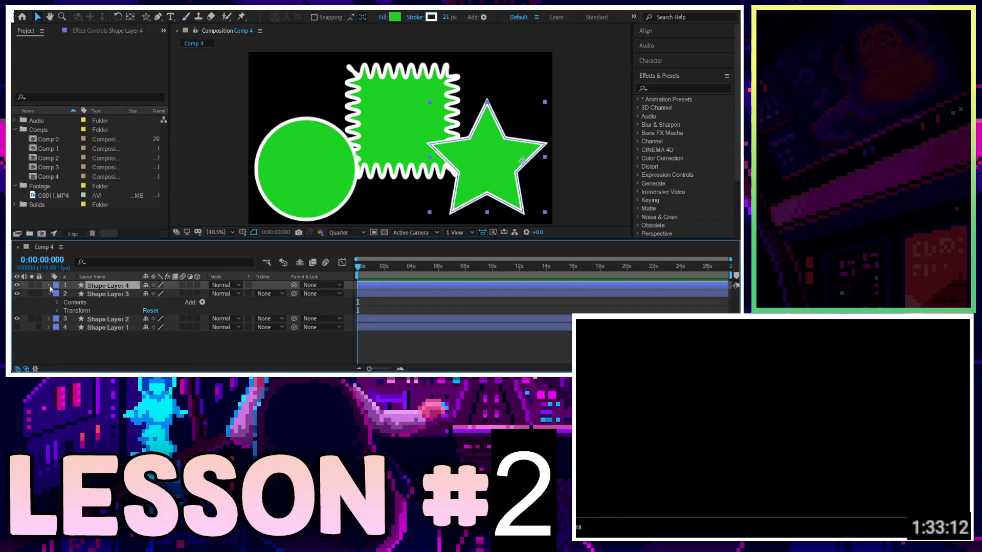
pyautogui.click(48, 285)
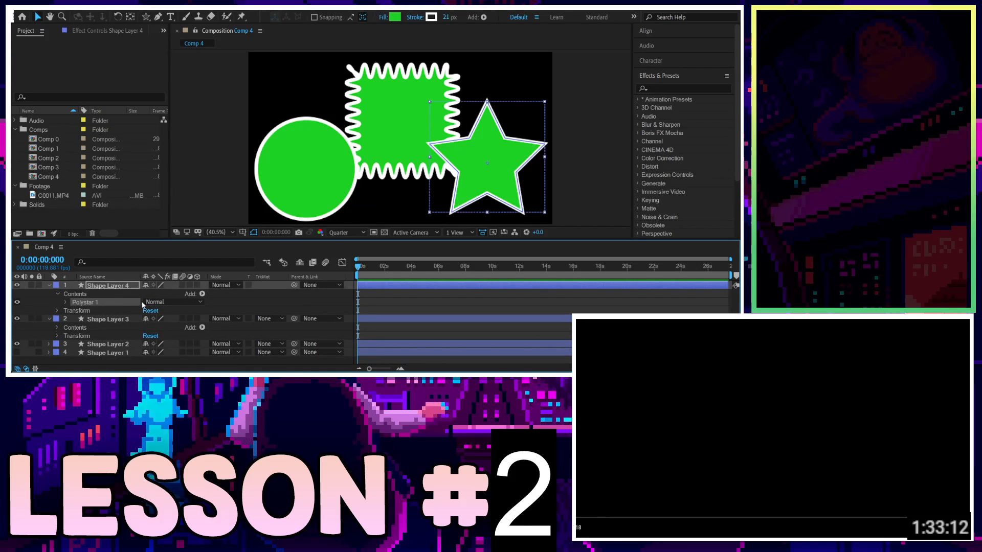
pyautogui.click(90, 294)
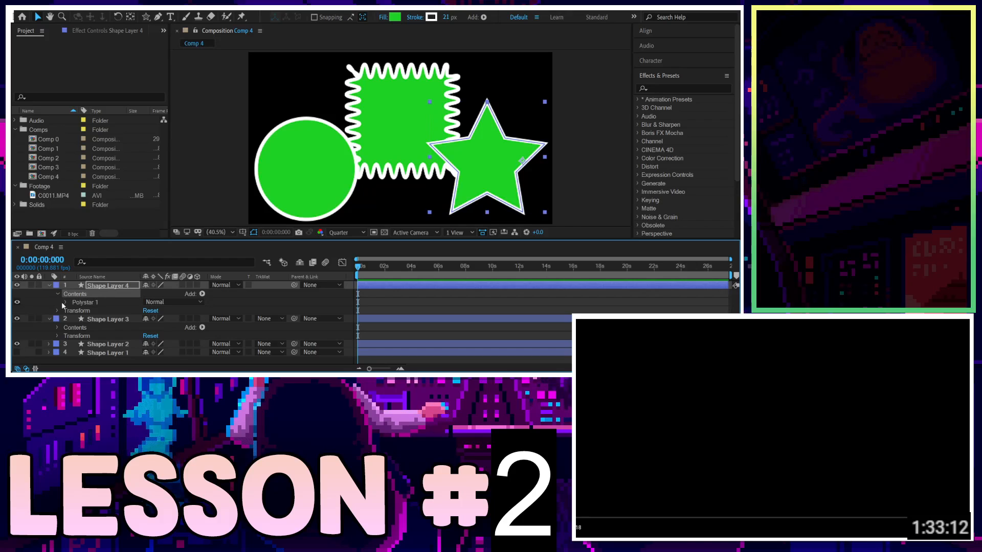
pyautogui.click(207, 276)
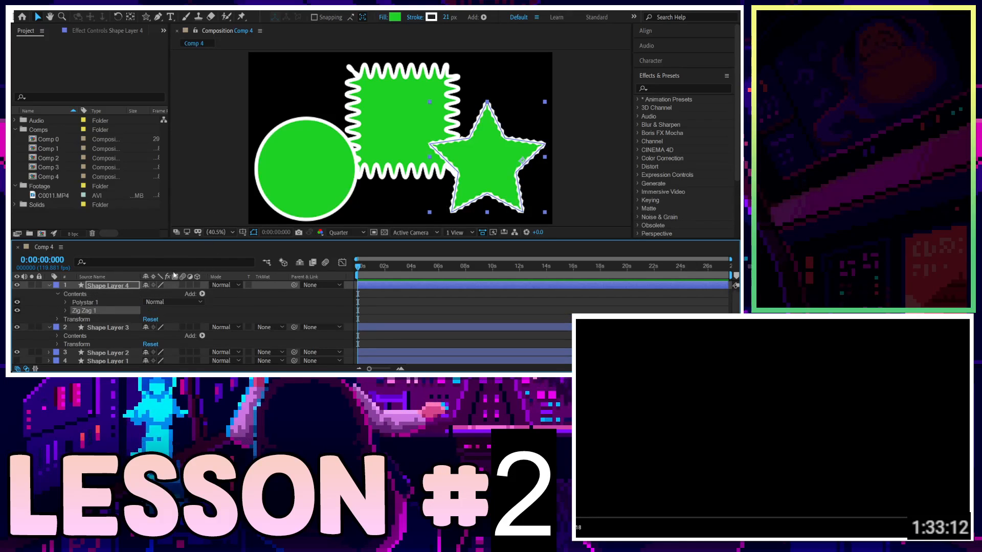
# Expand the star's Zig Zag operator and scrub its Size to 88 and Ridges per segment to 2.
pyautogui.click(65, 311)
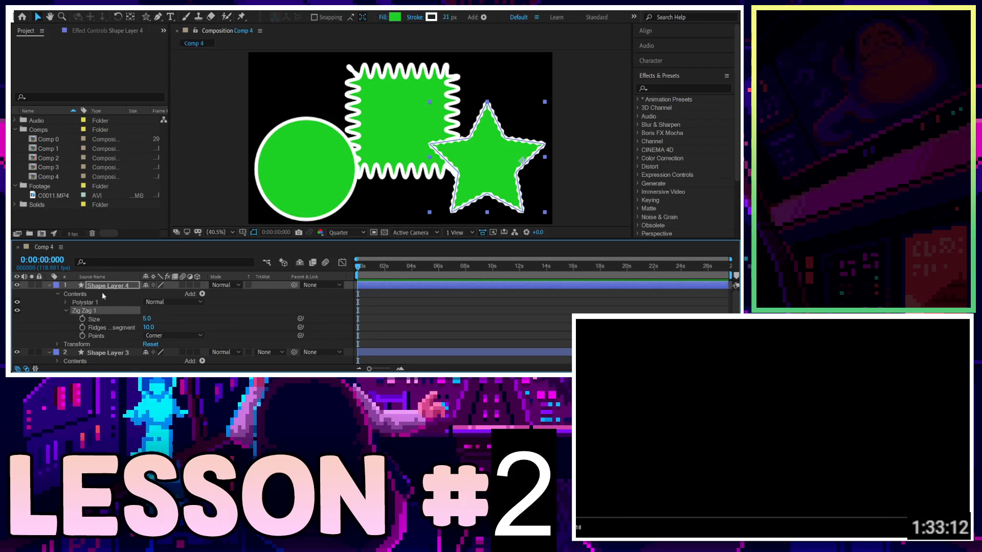
pyautogui.moveTo(146, 318)
pyautogui.mouseDown()
pyautogui.moveTo(160, 309)
pyautogui.moveTo(138, 309)
pyautogui.moveTo(144, 327)
pyautogui.moveTo(97, 326)
pyautogui.moveTo(138, 323)
pyautogui.mouseUp()
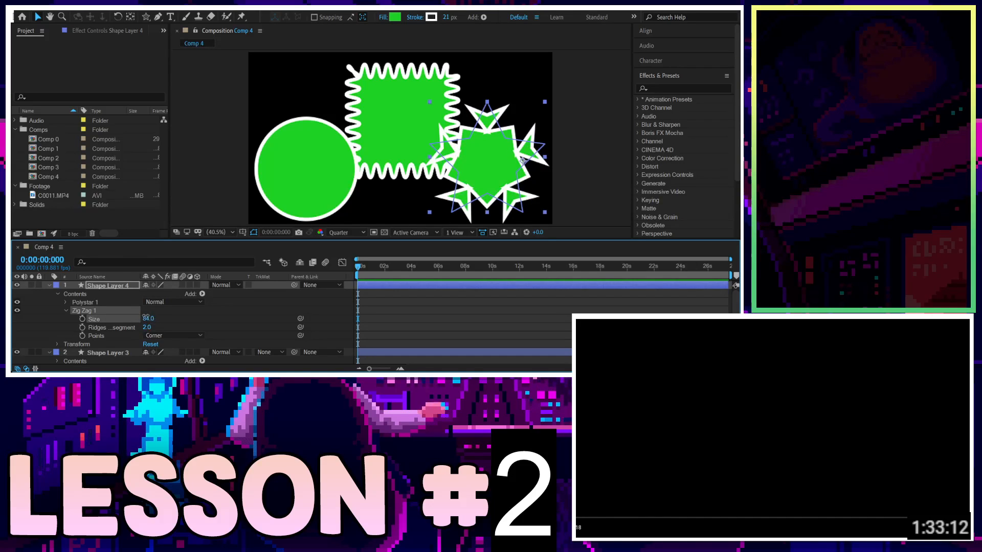
pyautogui.moveTo(147, 316)
pyautogui.mouseDown()
pyautogui.moveTo(163, 315)
pyautogui.moveTo(144, 327)
pyautogui.moveTo(148, 318)
pyautogui.mouseUp()
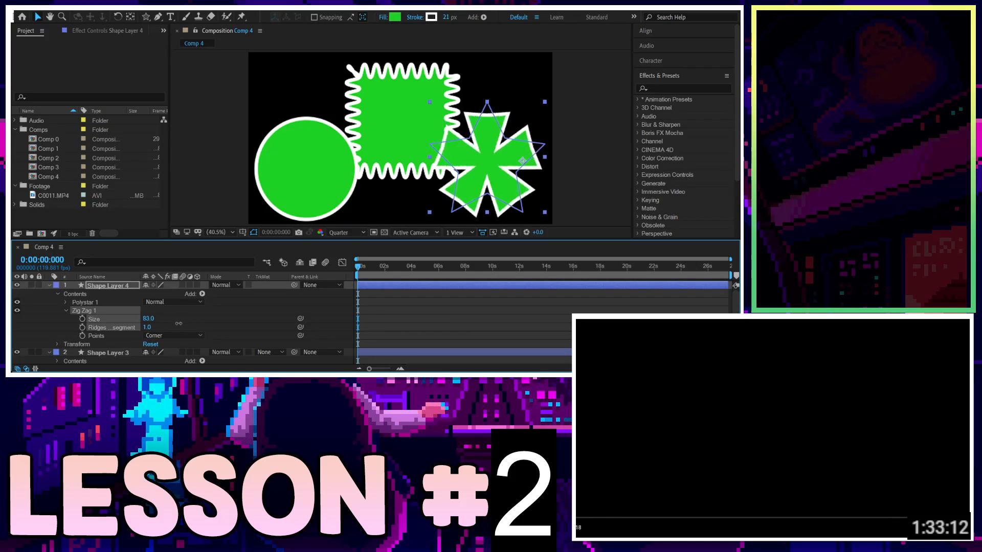
# Scrub the star's Zig Zag Ridges per segment to 1 and its Size up to 981.
pyautogui.moveTo(196, 327)
pyautogui.mouseDown()
pyautogui.moveTo(248, 328)
pyautogui.moveTo(189, 327)
pyautogui.mouseUp()
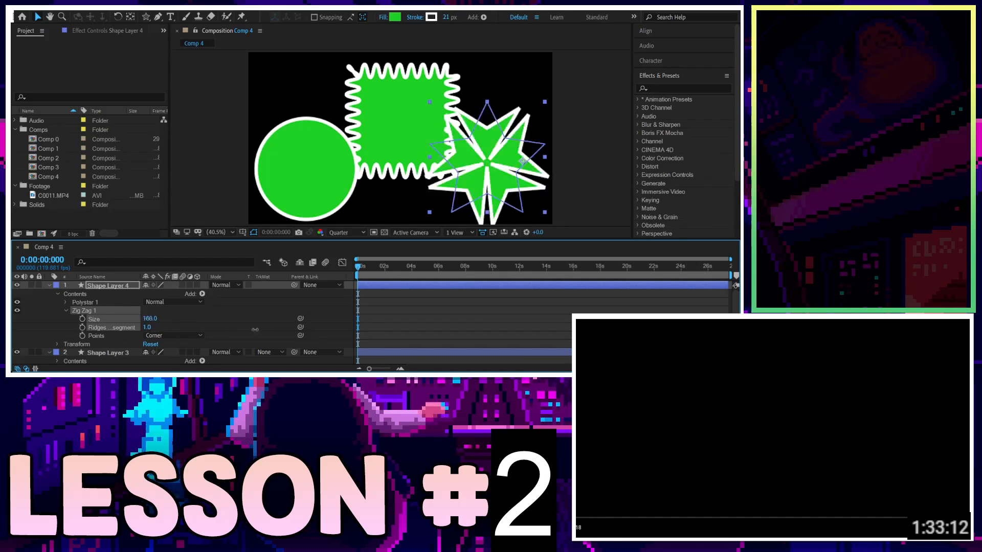
pyautogui.moveTo(336, 330)
pyautogui.mouseDown()
pyautogui.moveTo(642, 327)
pyautogui.moveTo(349, 320)
pyautogui.mouseUp()
pyautogui.moveTo(644, 311); pyautogui.dragTo(604, 307)
# Delete the star's Zig Zag operator.
pyautogui.click(97, 286)
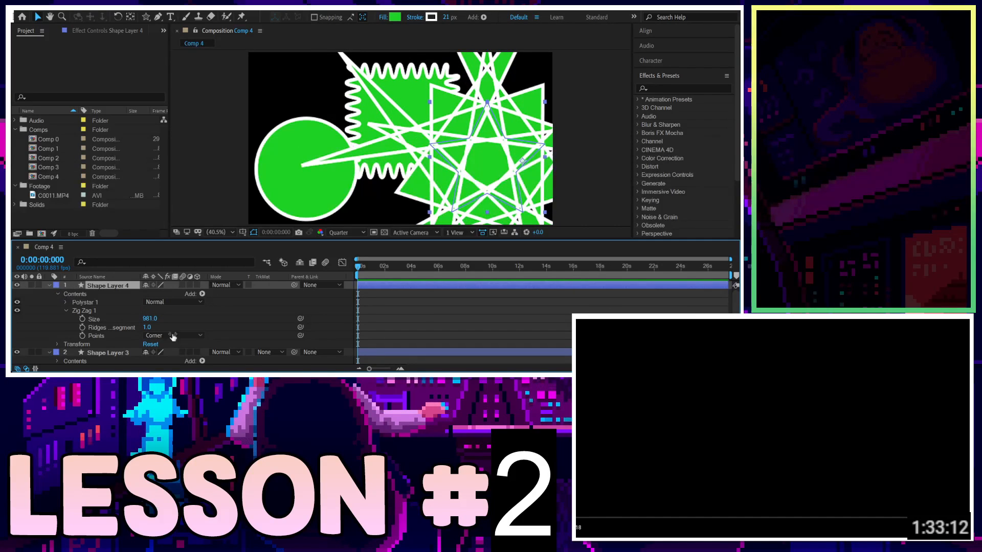
pyautogui.click(75, 311)
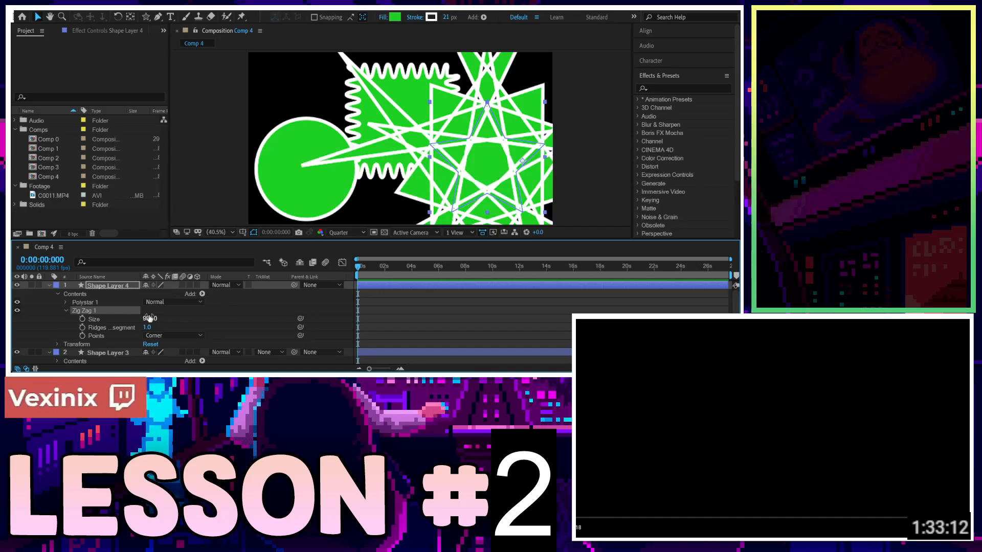
pyautogui.press('Delete')
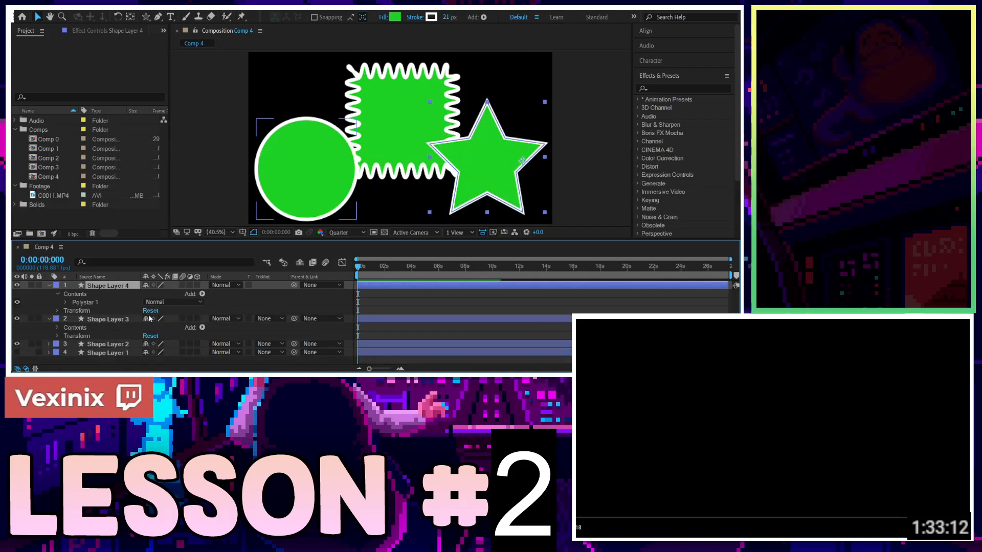
# Add a Twist operator to the star, scrub its Angle, then delete the Twist operator.
pyautogui.click(210, 243)
pyautogui.click(86, 303)
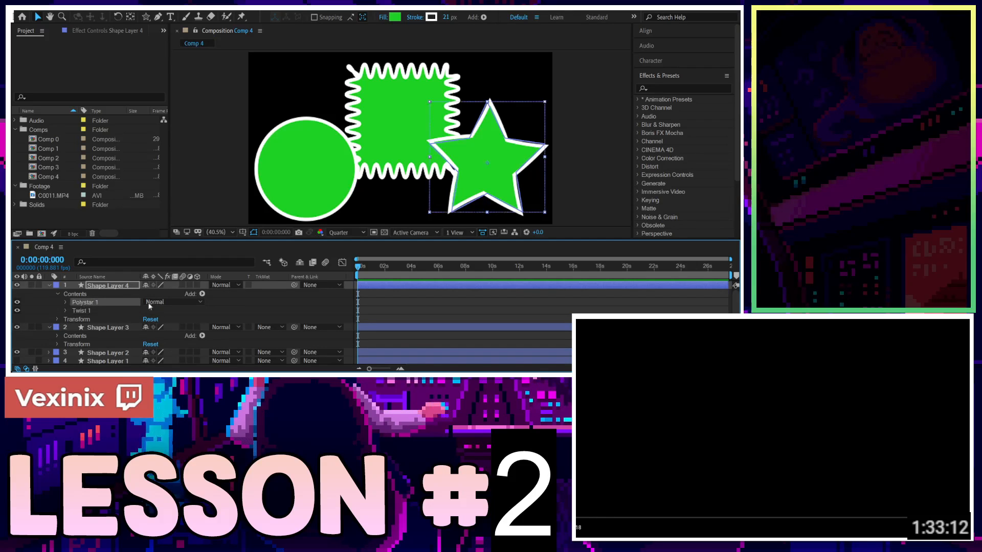
pyautogui.click(65, 311)
pyautogui.moveTo(146, 318); pyautogui.dragTo(109, 299)
pyautogui.click(103, 311)
pyautogui.press('Delete')
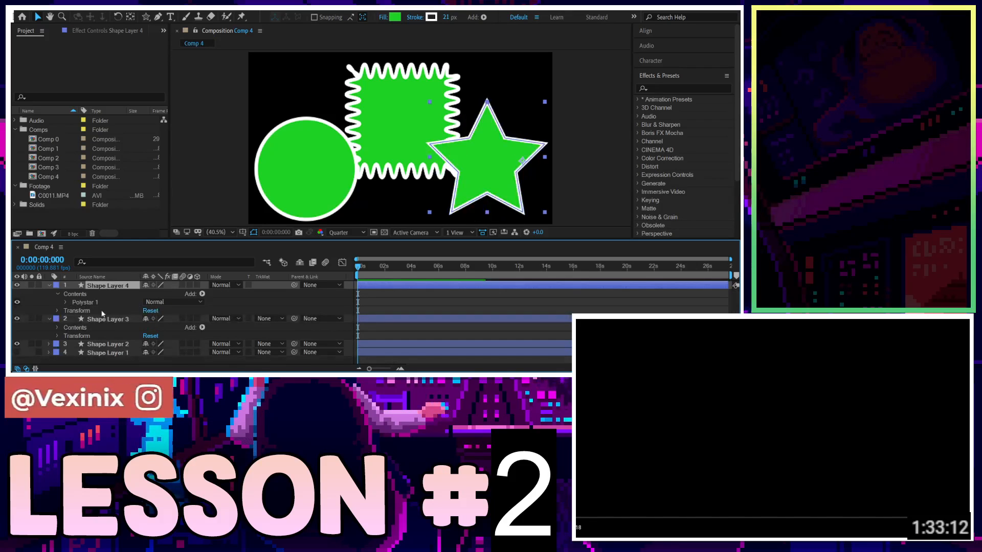
# Add Round Corners to the star, set its Radius to 230, then delete the Round Corners operator.
pyautogui.click(210, 226)
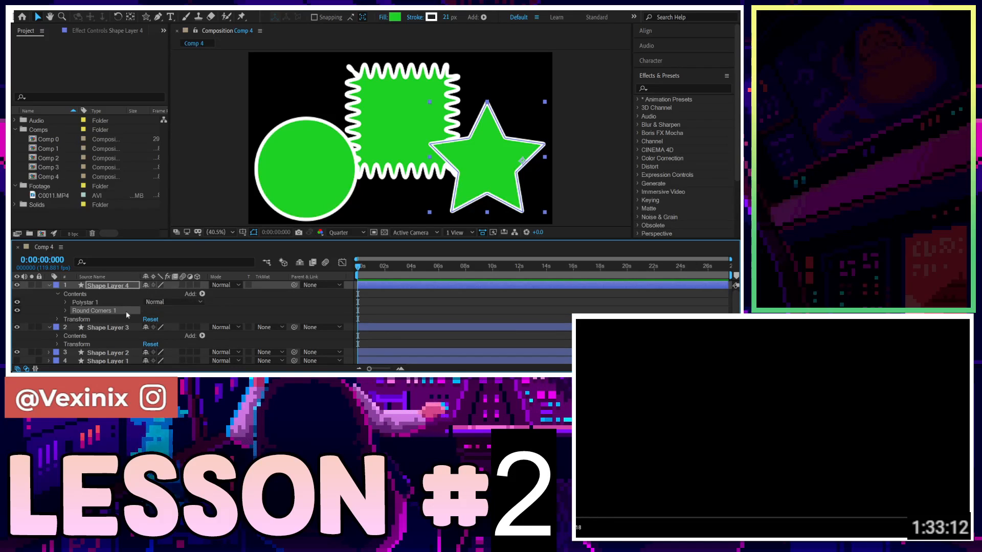
pyautogui.click(66, 310)
pyautogui.moveTo(148, 319); pyautogui.dragTo(207, 317)
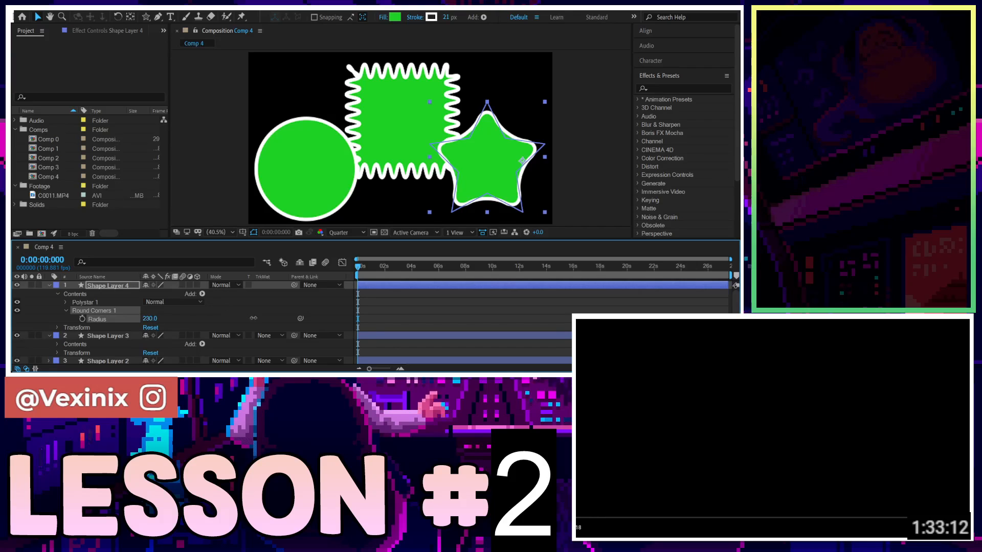
pyautogui.click(106, 311)
pyautogui.press('Delete')
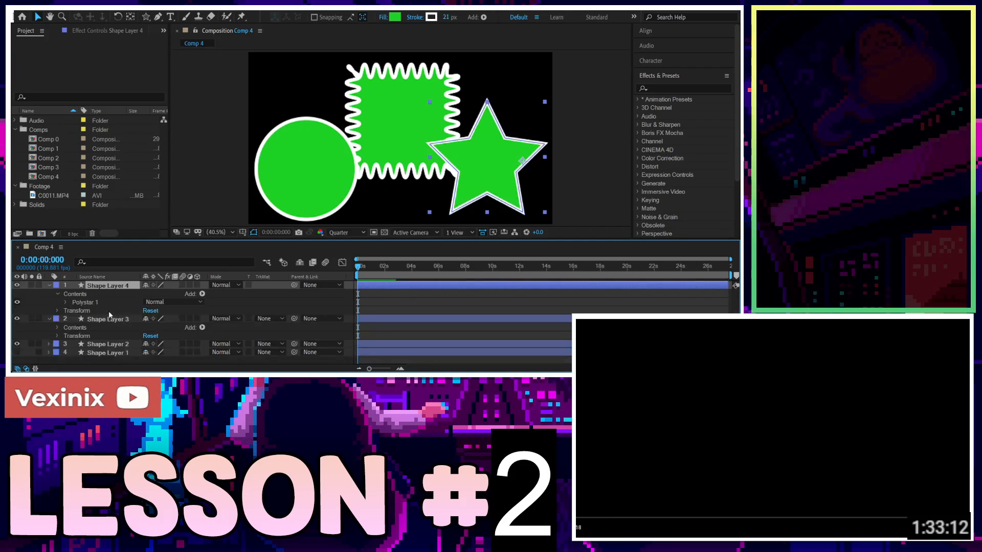
# Add a Pucker & Bloat operator to the star and delete it again.
pyautogui.click(212, 206)
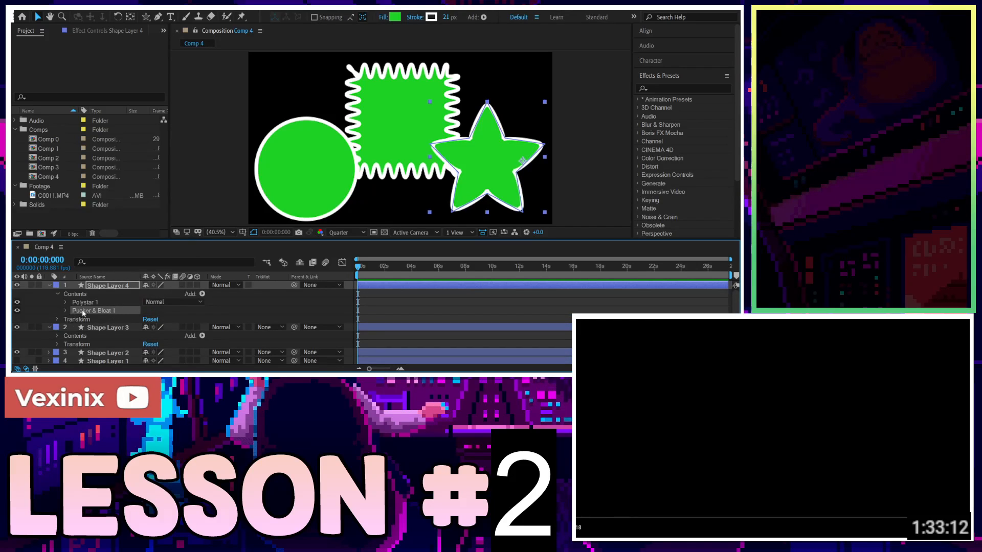
pyautogui.press('Delete')
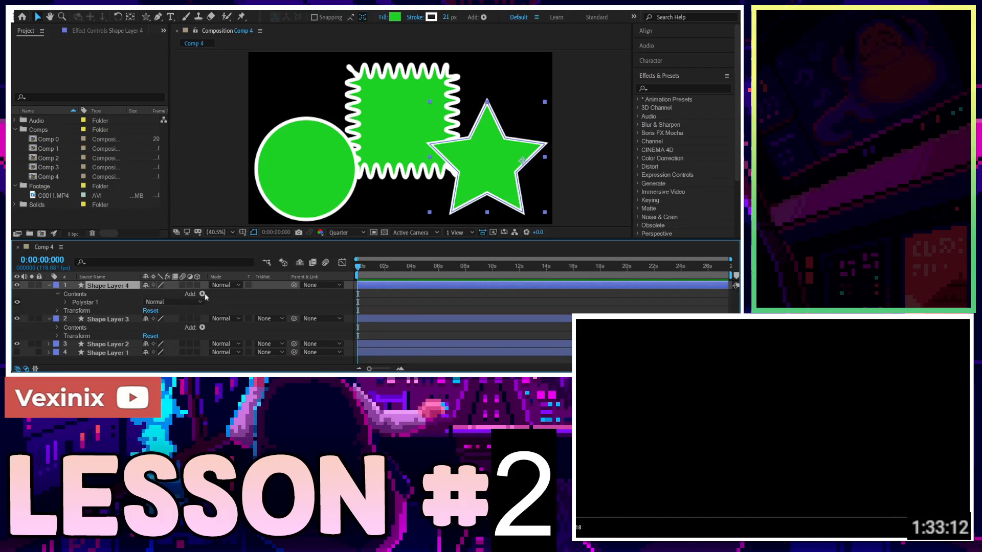
# Add Offset Paths to the star, set Line Join to Bevel Join and scrub Amount to 9.
pyautogui.click(223, 192)
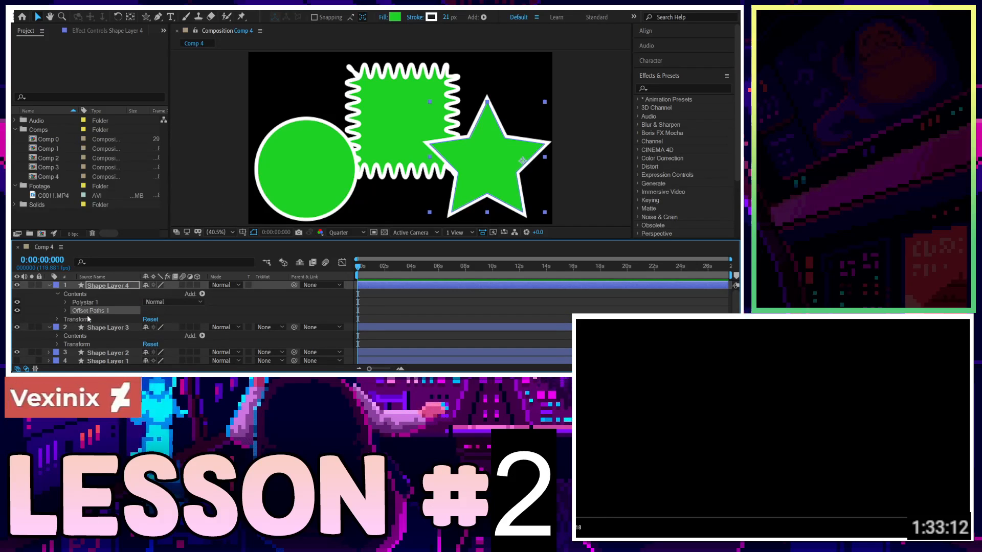
pyautogui.click(65, 311)
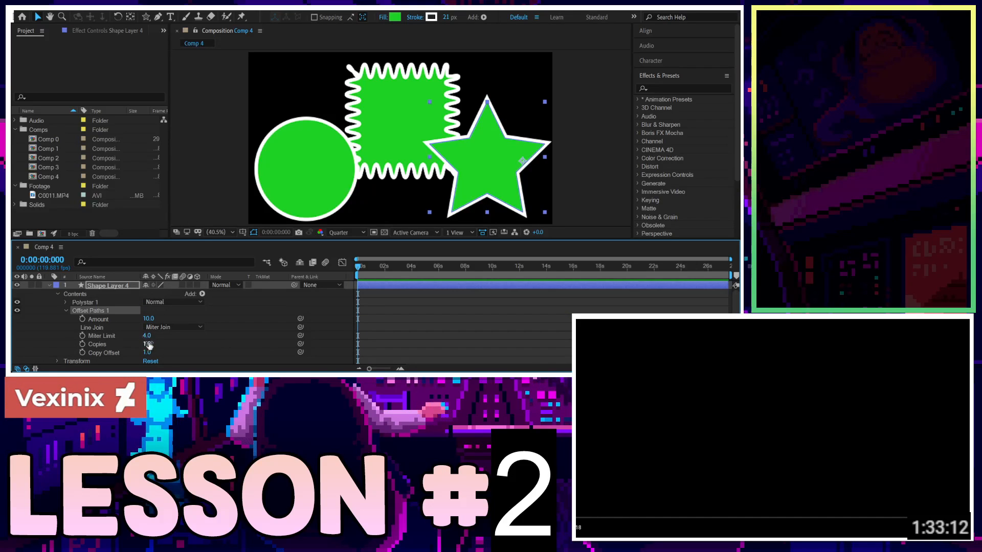
pyautogui.click(158, 327)
pyautogui.click(174, 358)
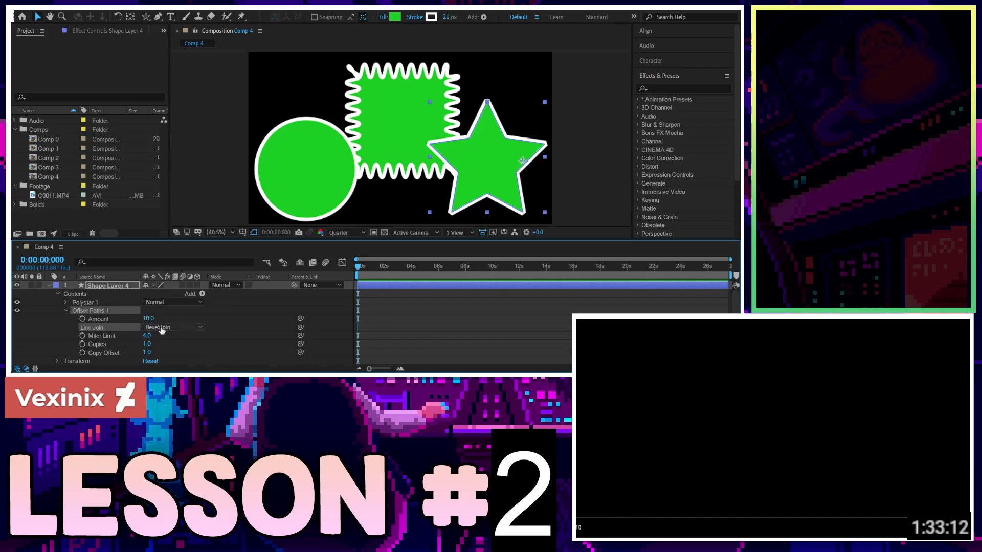
pyautogui.moveTo(146, 345); pyautogui.dragTo(145, 321)
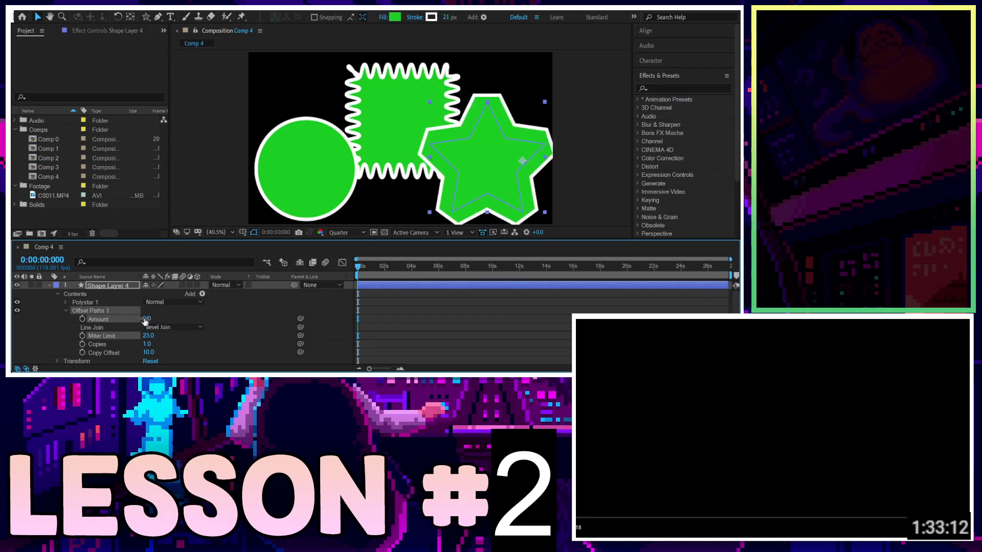
# Delete the star's Offset Paths operator.
pyautogui.click(109, 294)
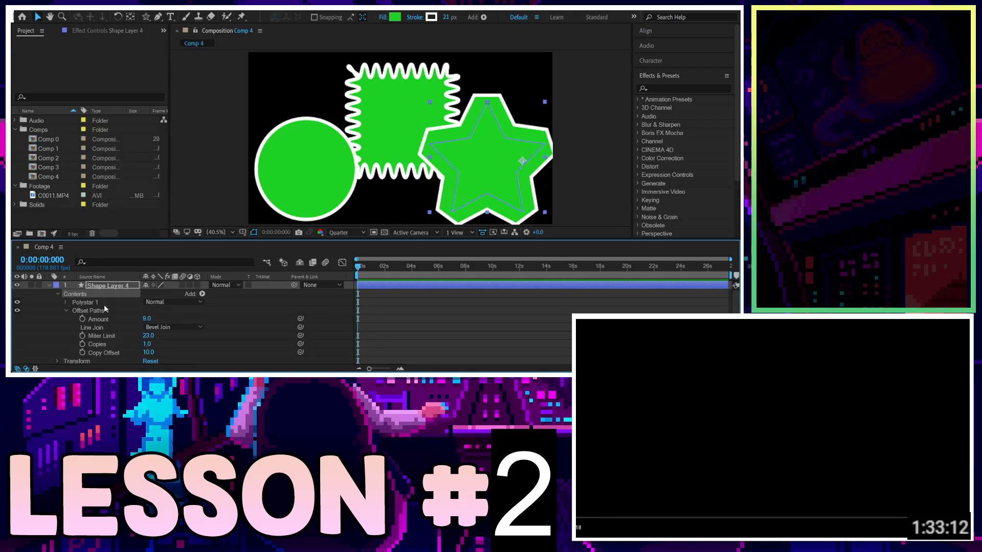
pyautogui.click(90, 310)
pyautogui.press('Delete')
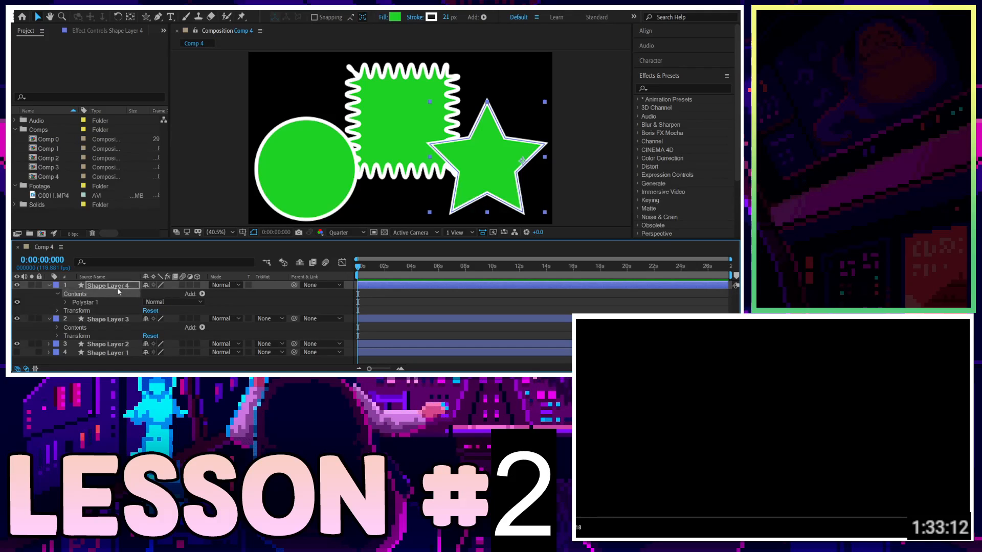
# Delete the star, circle and square shape layers from Comp 4.
pyautogui.press('Delete')
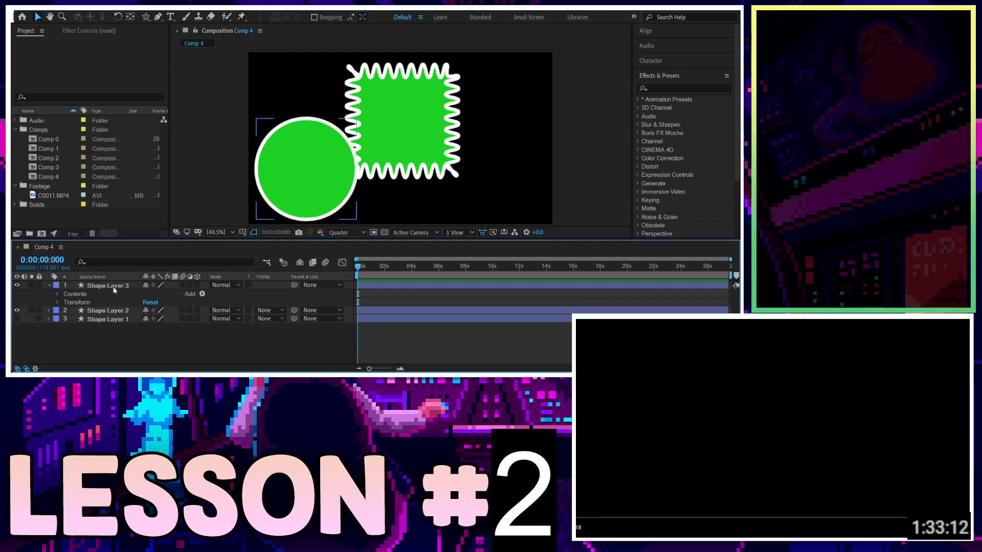
pyautogui.click(114, 289)
pyautogui.press('Delete')
pyautogui.click(120, 289)
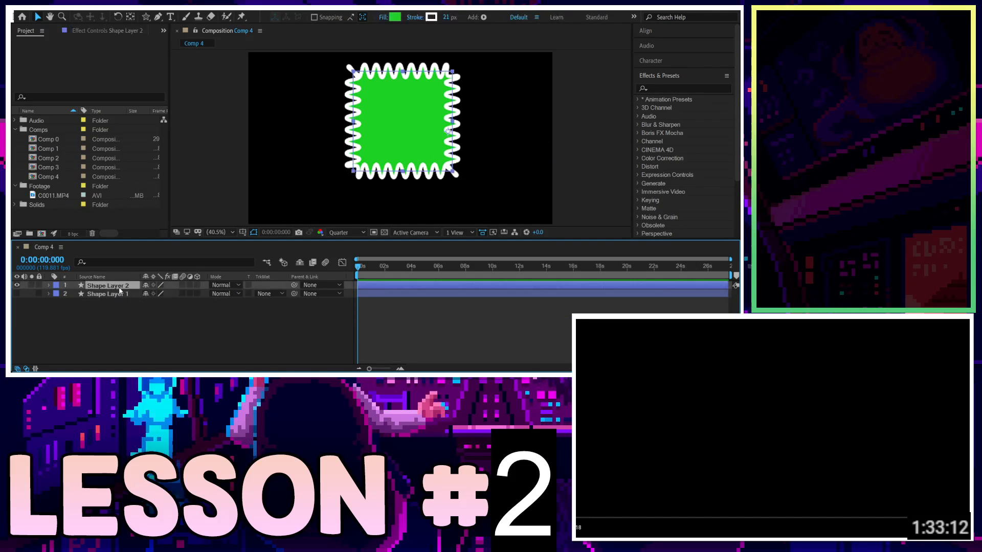
pyautogui.press('Delete')
pyautogui.click(117, 287)
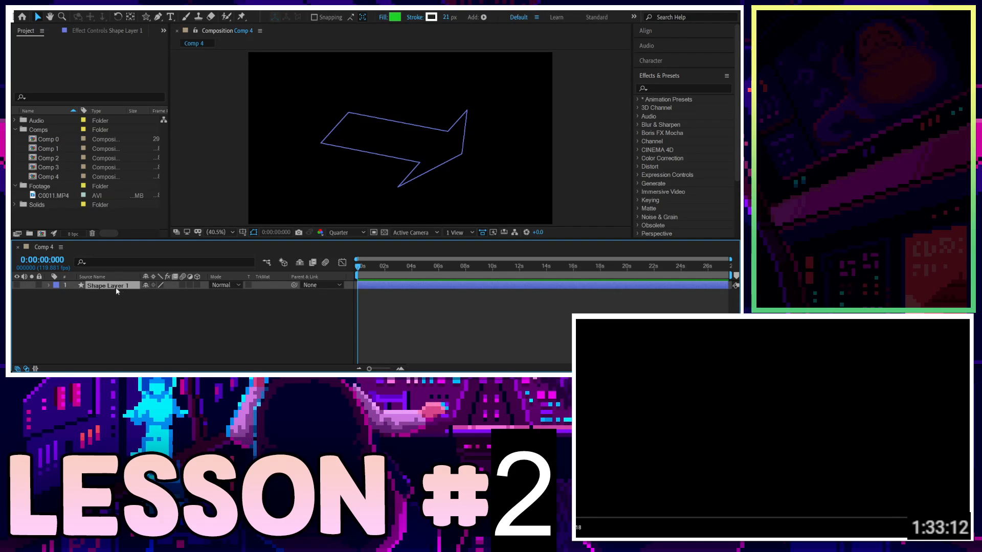
pyautogui.click(17, 286)
pyautogui.click(323, 353)
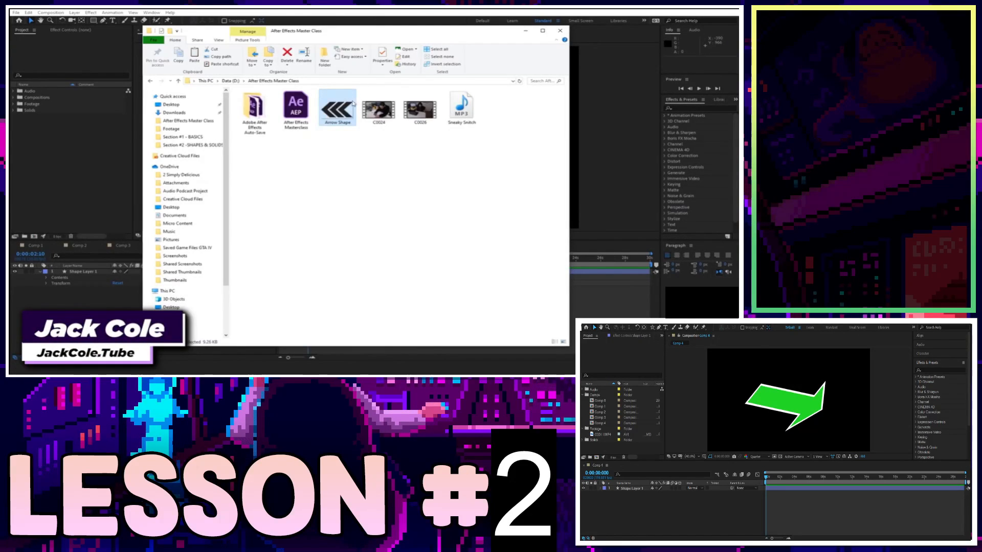
# Preview Arrow Shape.png from the After Effects Master Class folder, close the viewer, and import the image into the project.
pyautogui.doubleClick(352, 103)
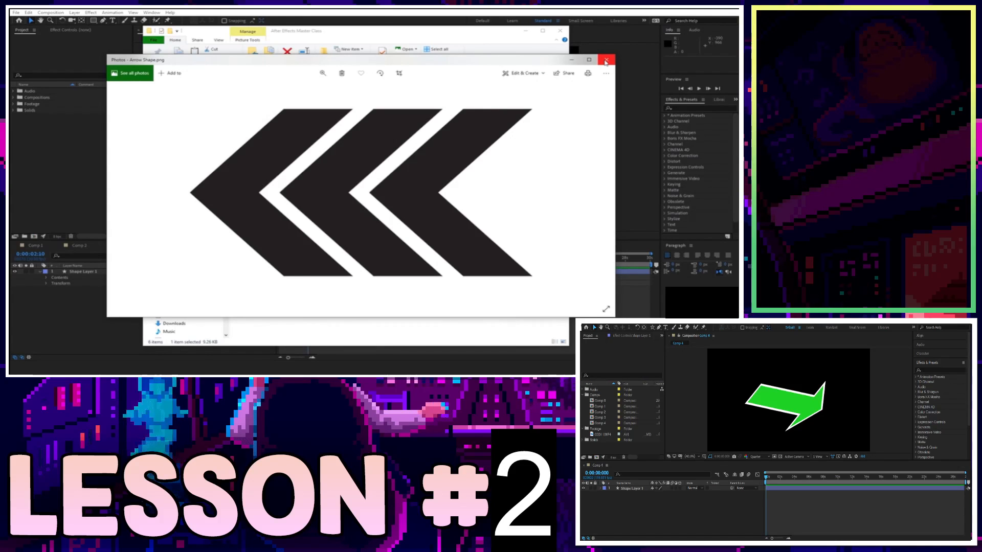
pyautogui.click(606, 60)
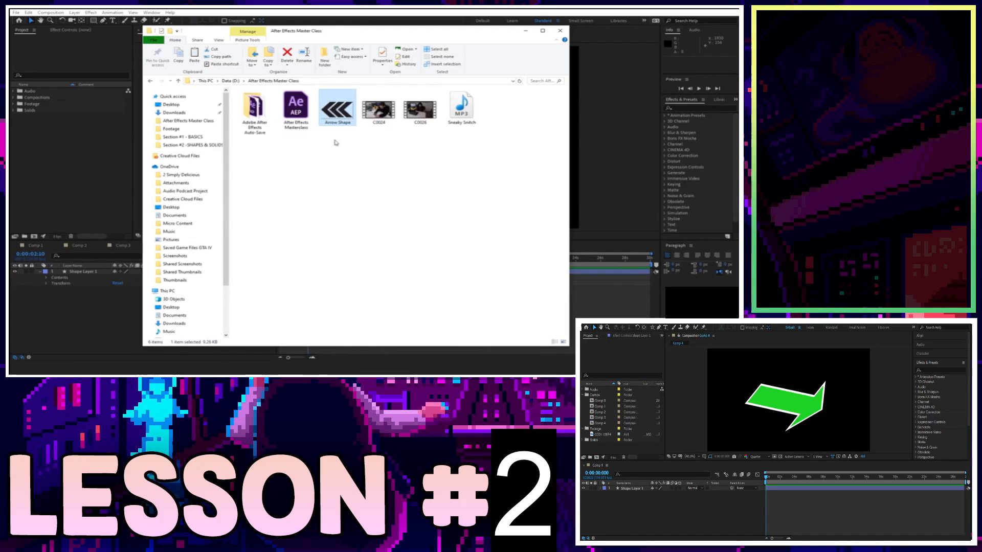
pyautogui.moveTo(338, 110); pyautogui.dragTo(95, 188)
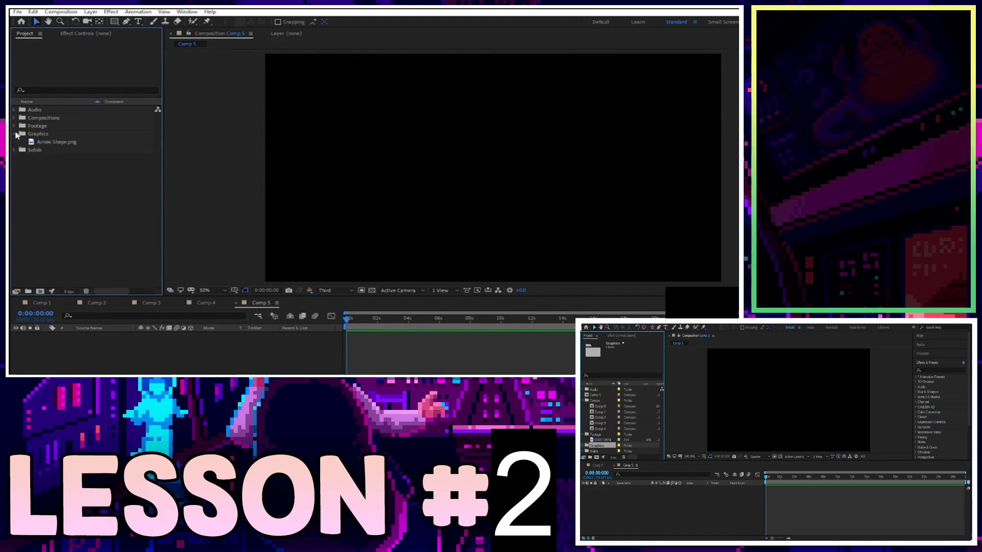
# Add Arrow Shape.png to Comp 5 and scale the layer up to about 182%.
pyautogui.moveTo(30, 143); pyautogui.dragTo(496, 169)
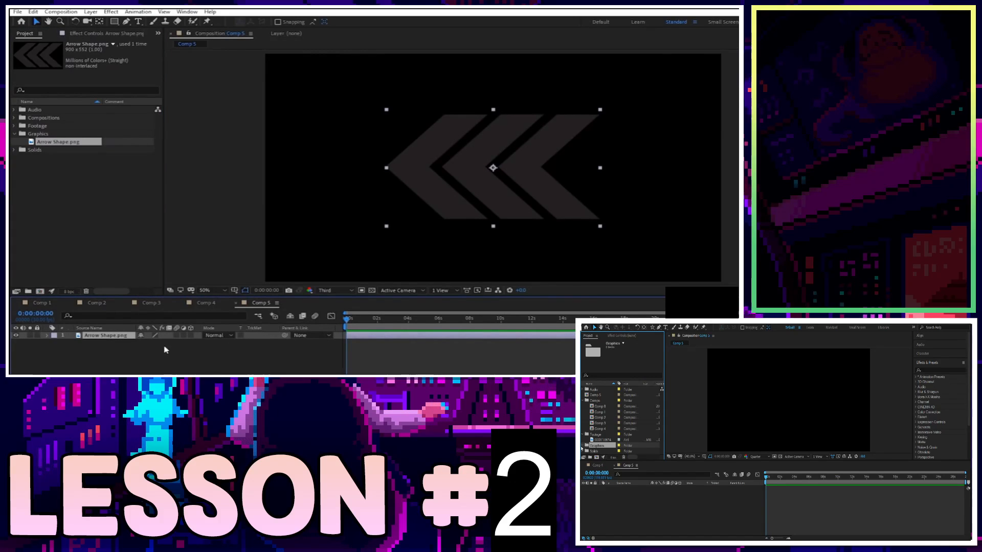
pyautogui.press('s')
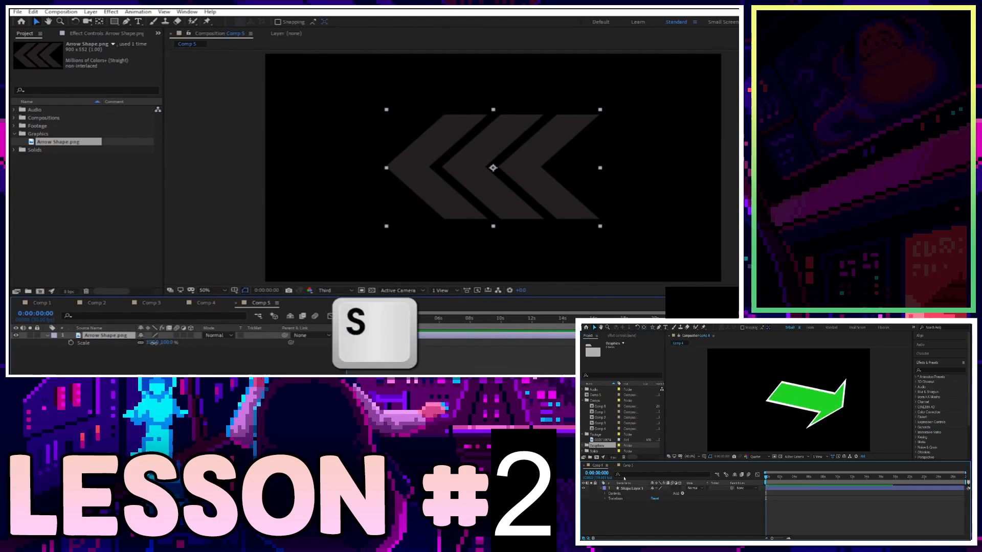
pyautogui.moveTo(152, 343); pyautogui.dragTo(180, 339)
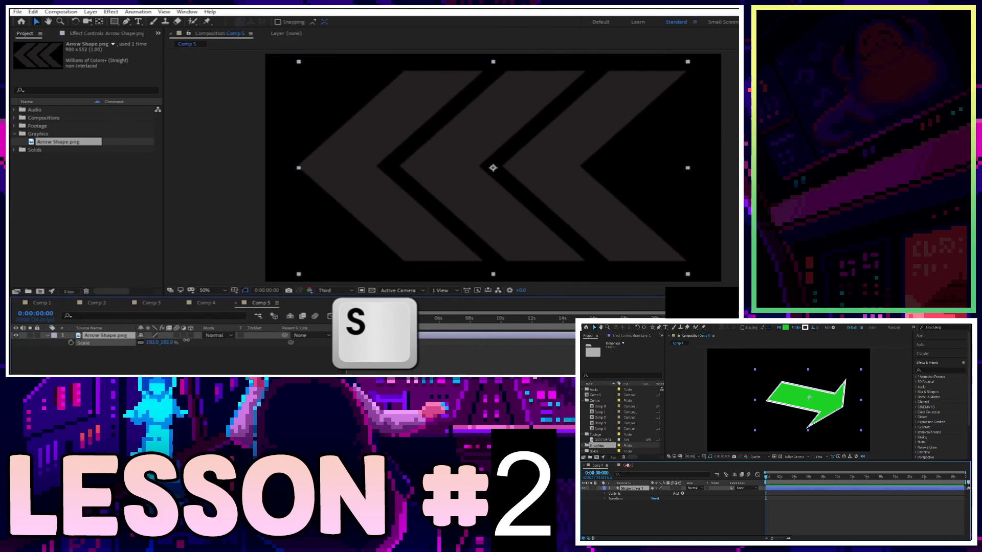
# Set the viewer resolution to Full and turn on the transparency grid.
pyautogui.click(327, 290)
pyautogui.click(330, 310)
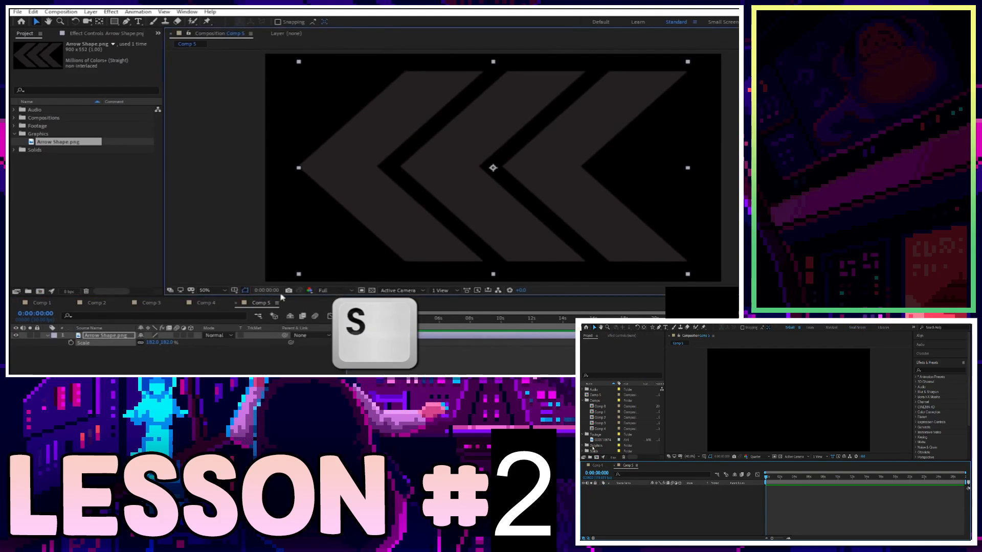
pyautogui.click(373, 290)
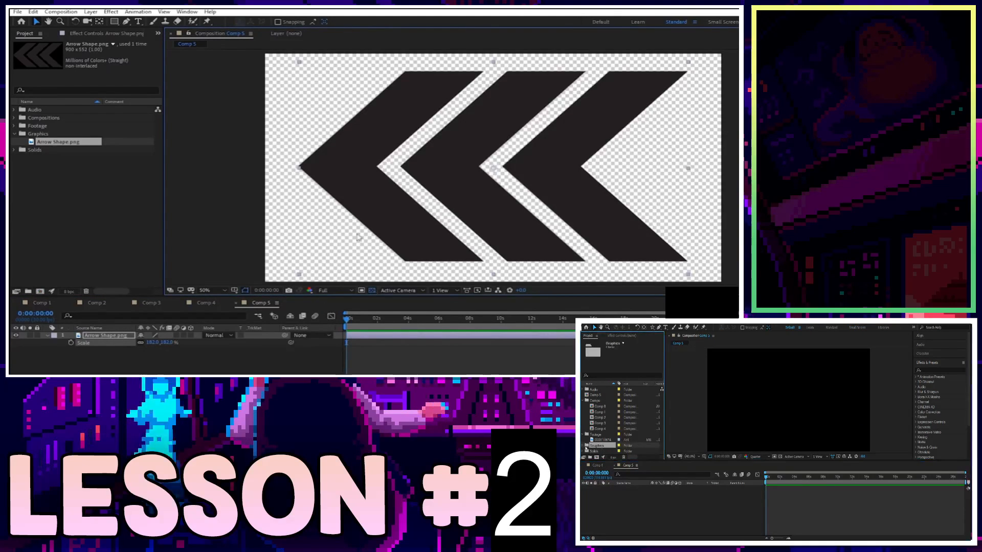
pyautogui.click(465, 369)
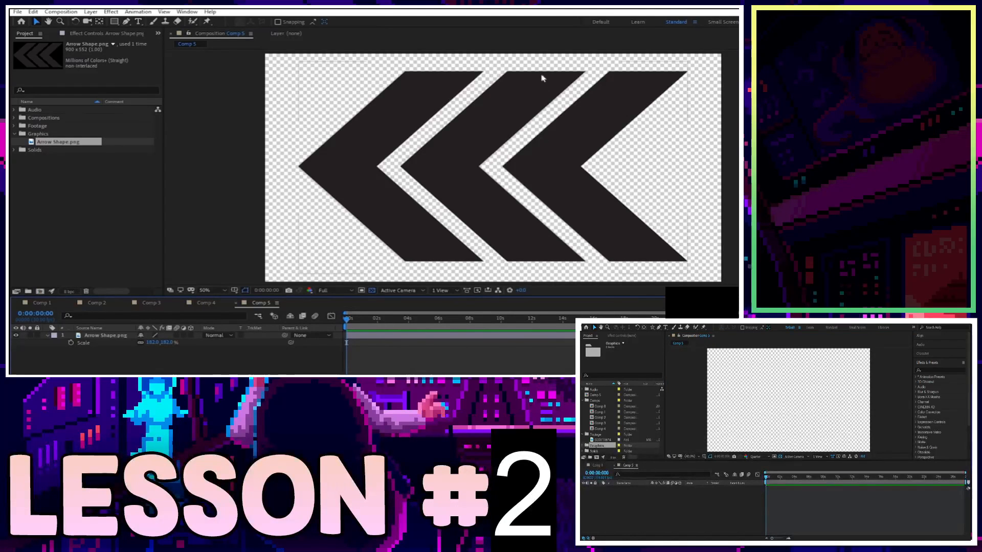
# Trace the leftmost chevron of the arrow image with the Pen tool to create a shape layer.
pyautogui.click(126, 22)
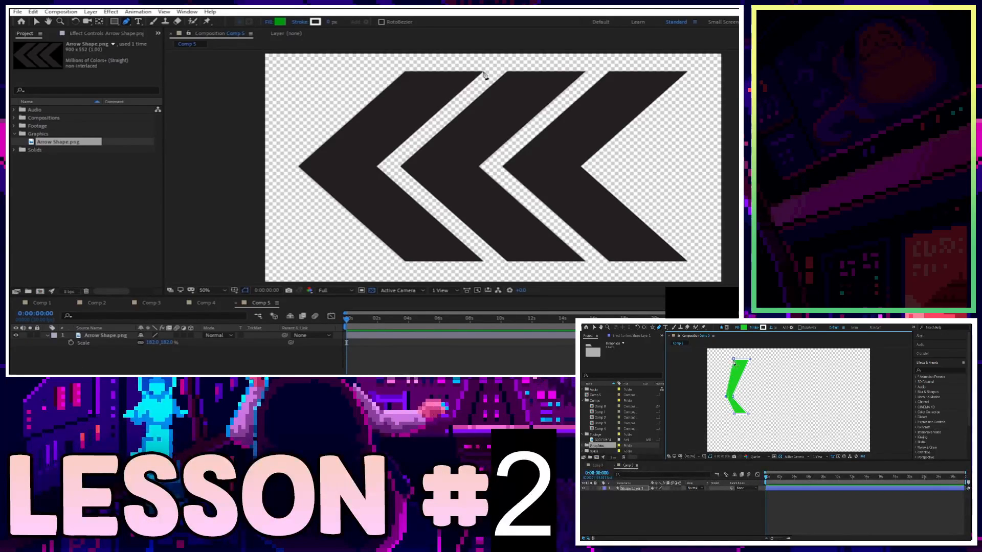
pyautogui.click(483, 71)
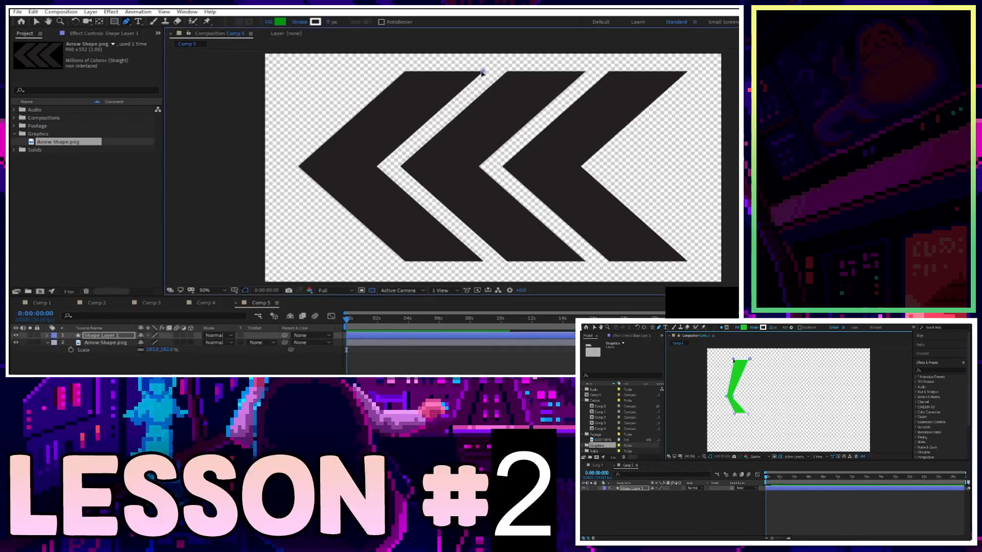
pyautogui.click(405, 72)
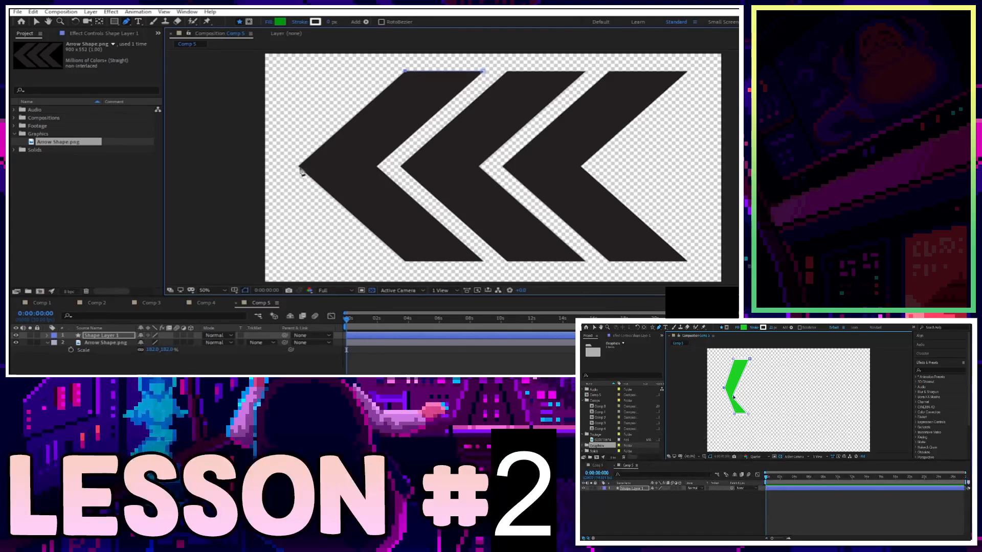
pyautogui.click(298, 166)
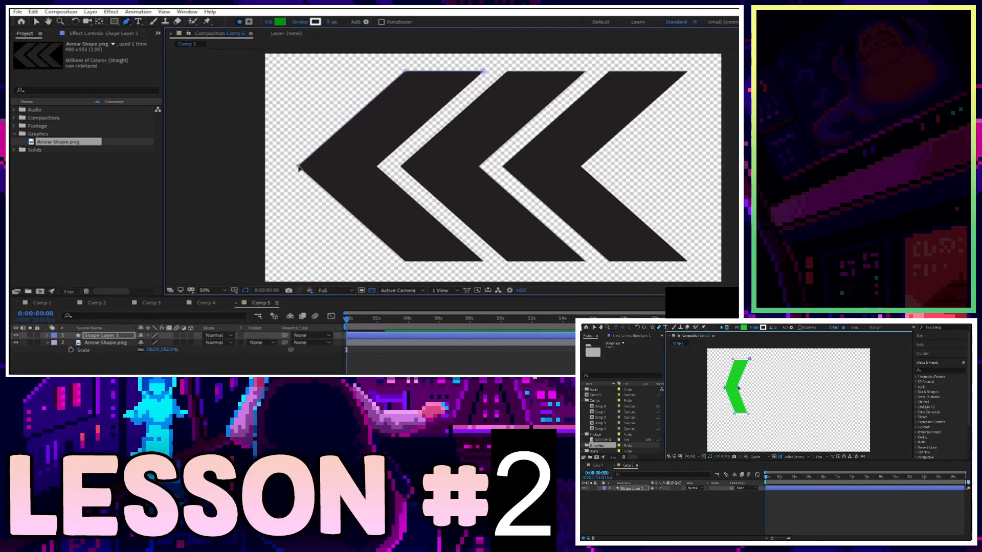
pyautogui.click(405, 262)
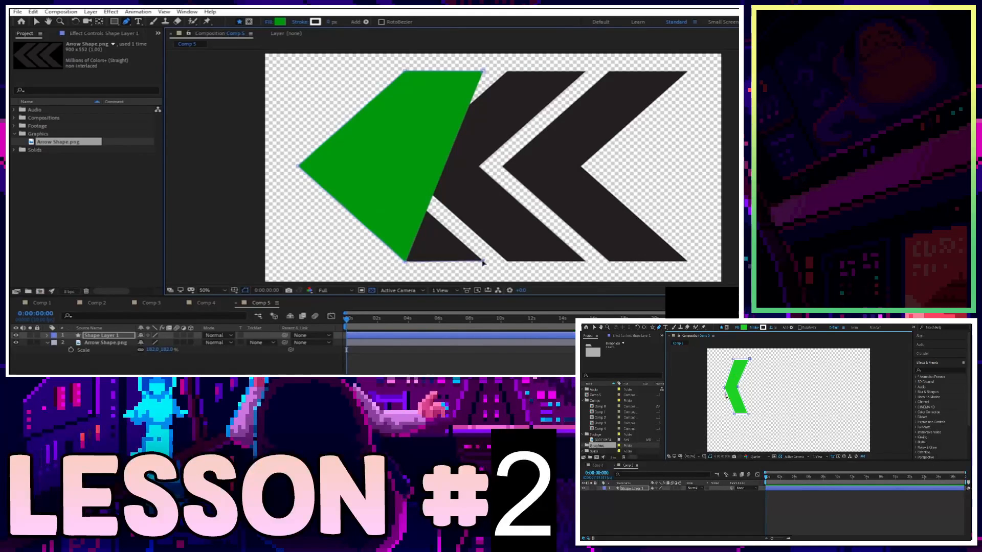
pyautogui.click(378, 169)
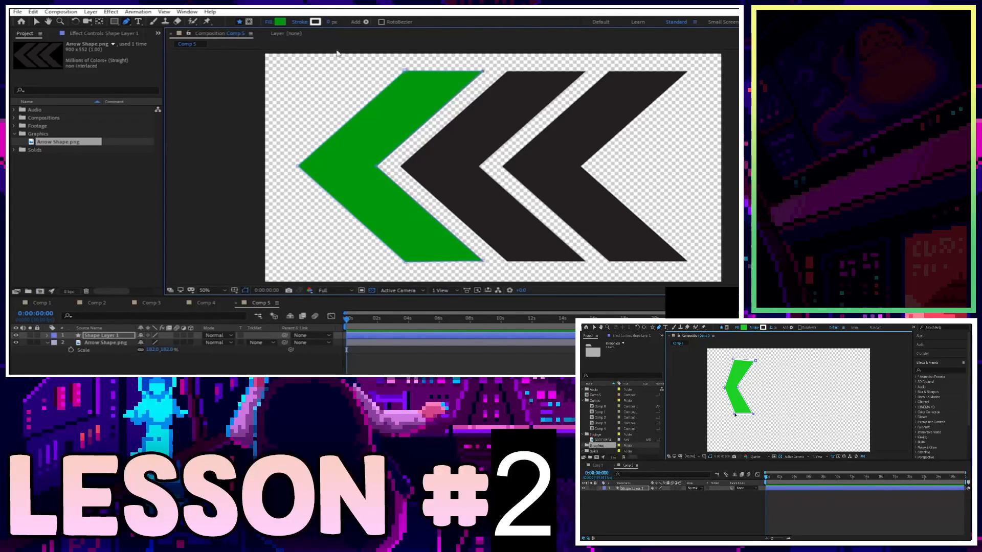
# Change the new shape's fill color to yellow.
pyautogui.click(281, 23)
pyautogui.moveTo(157, 125); pyautogui.dragTo(160, 133)
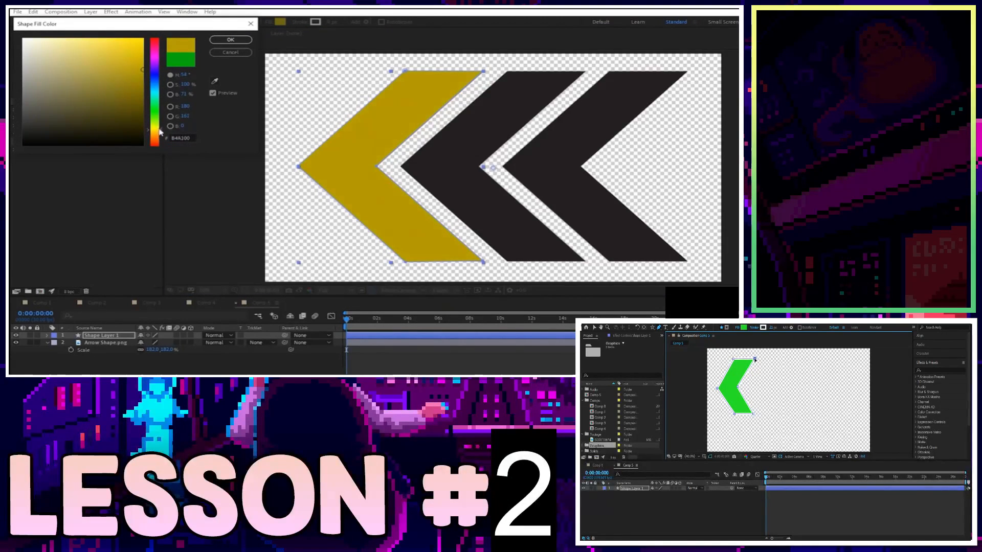
pyautogui.moveTo(142, 65); pyautogui.dragTo(167, 56)
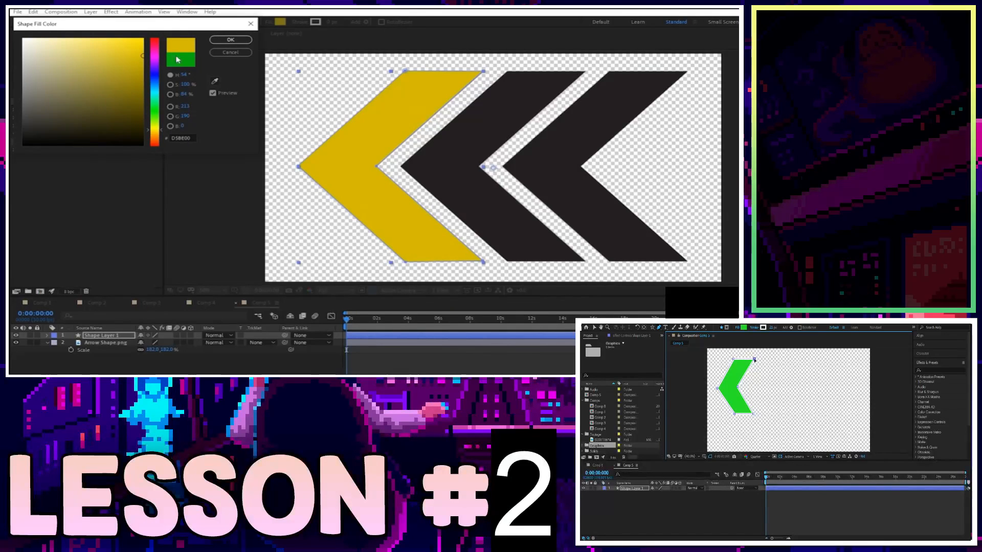
pyautogui.press('Return')
# Delete the Arrow Shape.png layer from the composition.
pyautogui.click(371, 363)
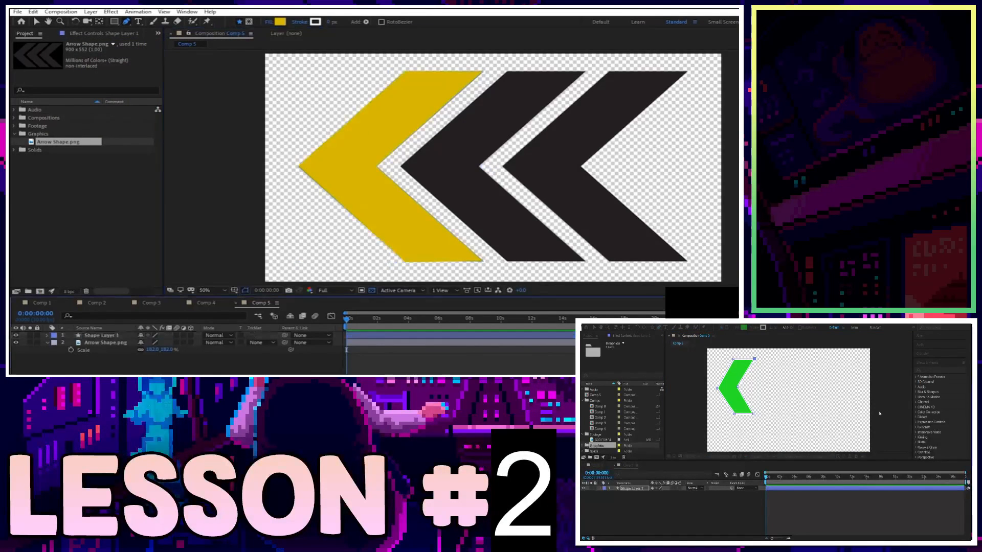
pyautogui.click(382, 343)
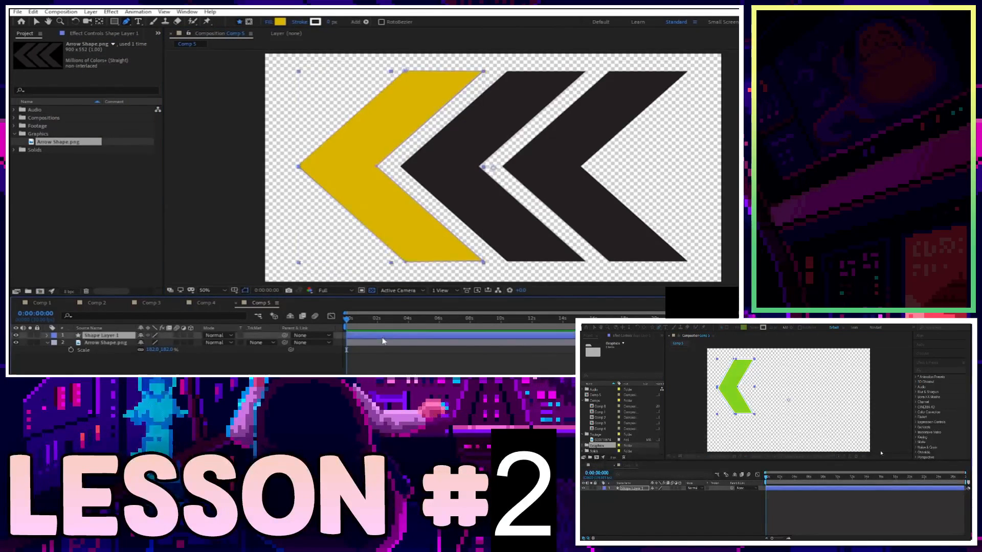
pyautogui.press('Delete')
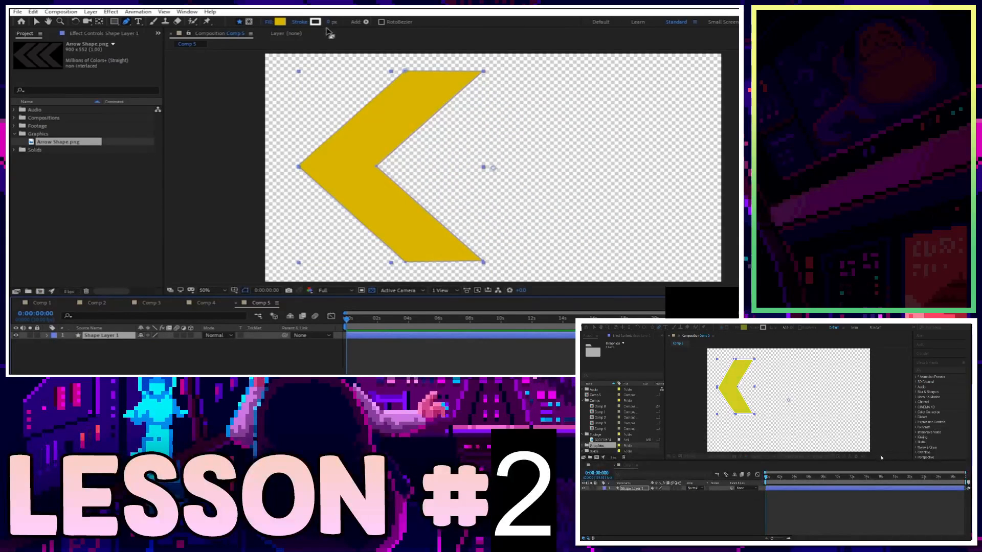
# Set the shape's stroke width to 15 px and turn off the transparency grid.
pyautogui.moveTo(329, 22); pyautogui.dragTo(337, 22)
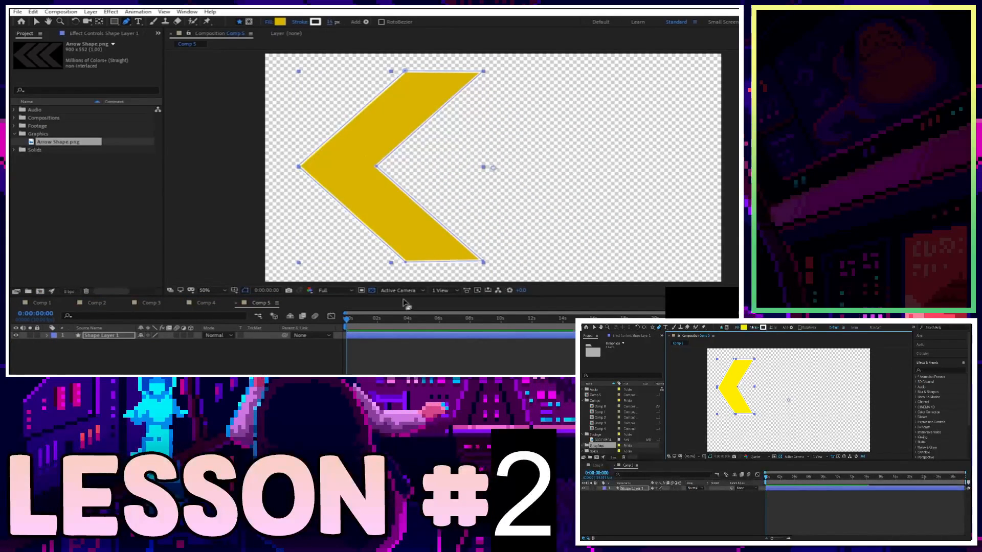
pyautogui.click(371, 290)
pyautogui.click(406, 360)
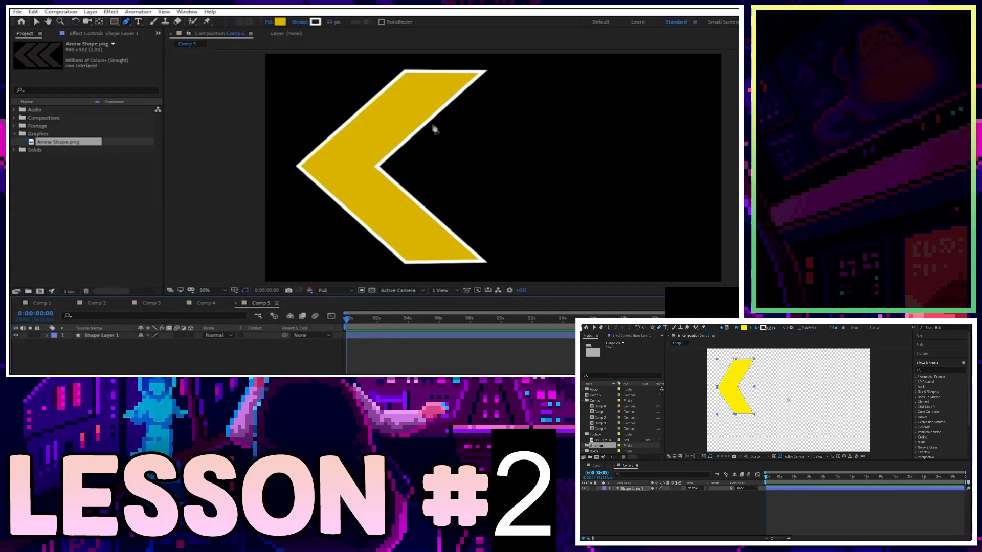
# Adjust the shape's fill to a brighter yellow.
pyautogui.click(280, 21)
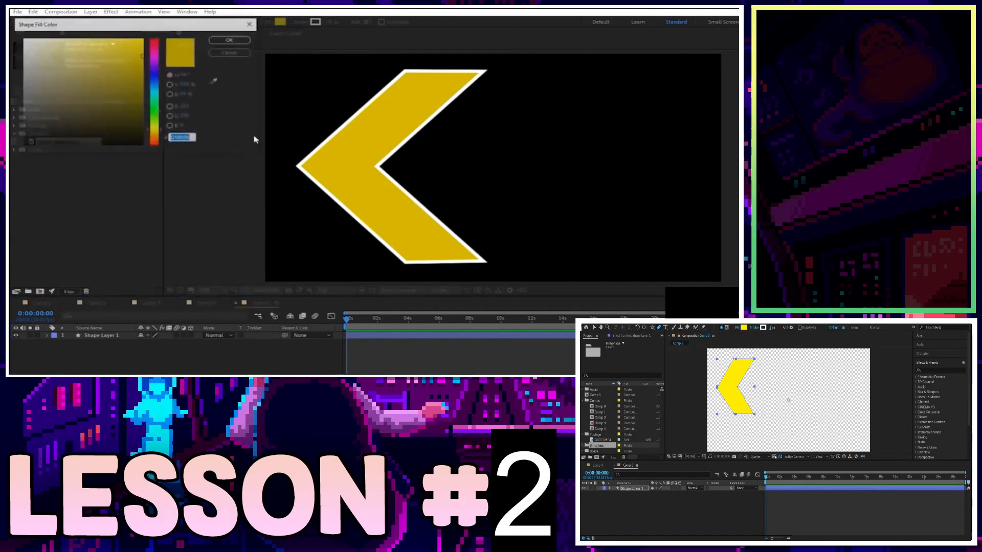
pyautogui.press('Return')
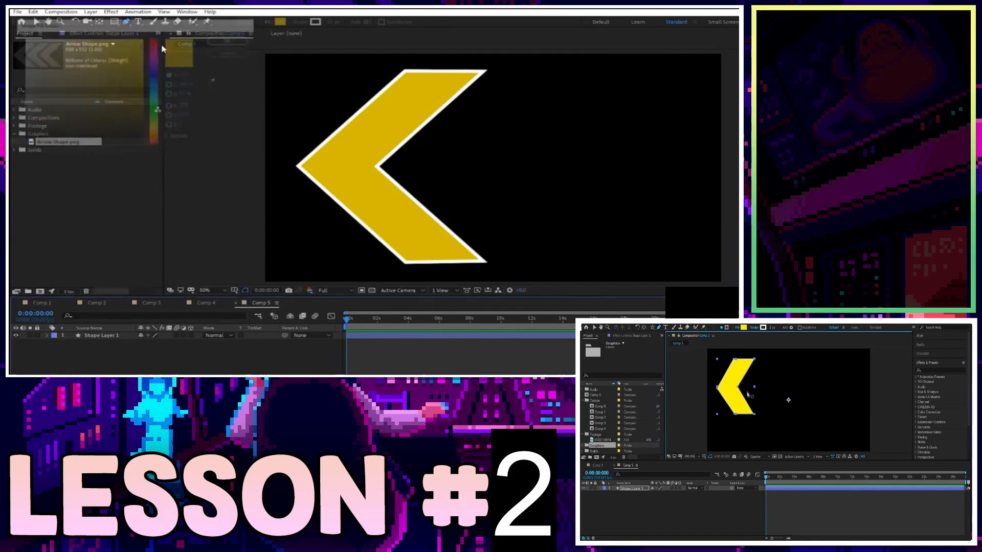
pyautogui.click(386, 342)
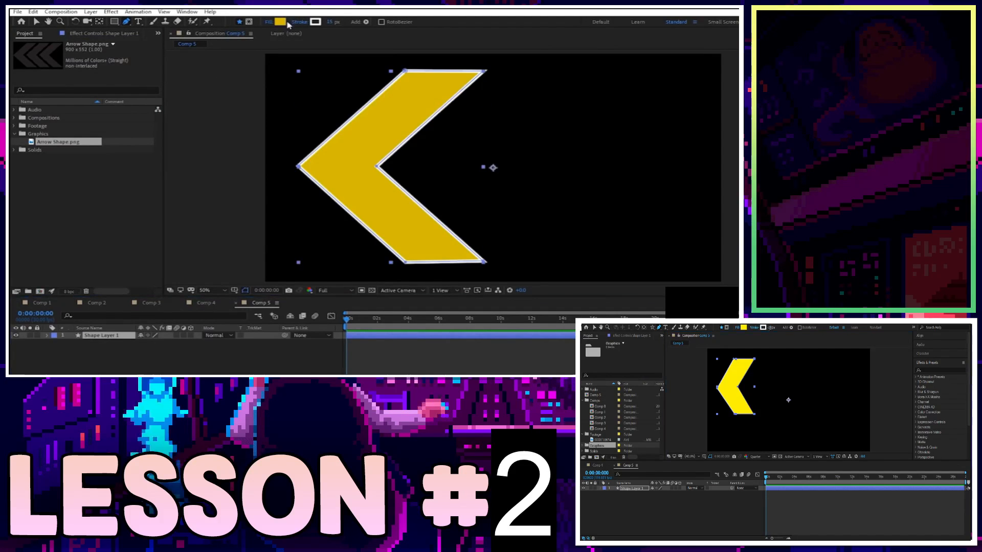
pyautogui.click(280, 22)
pyautogui.moveTo(123, 51); pyautogui.dragTo(143, 50)
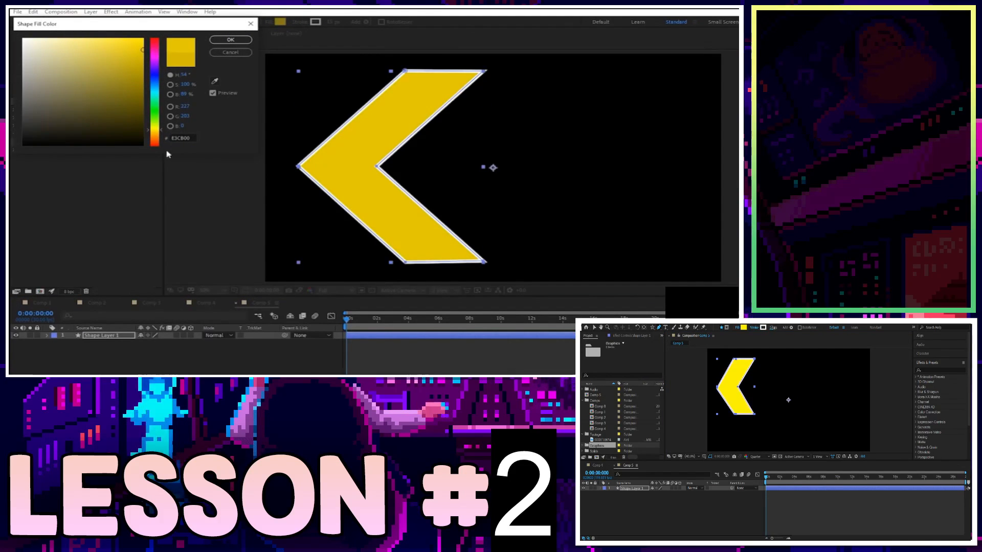
pyautogui.press('Return')
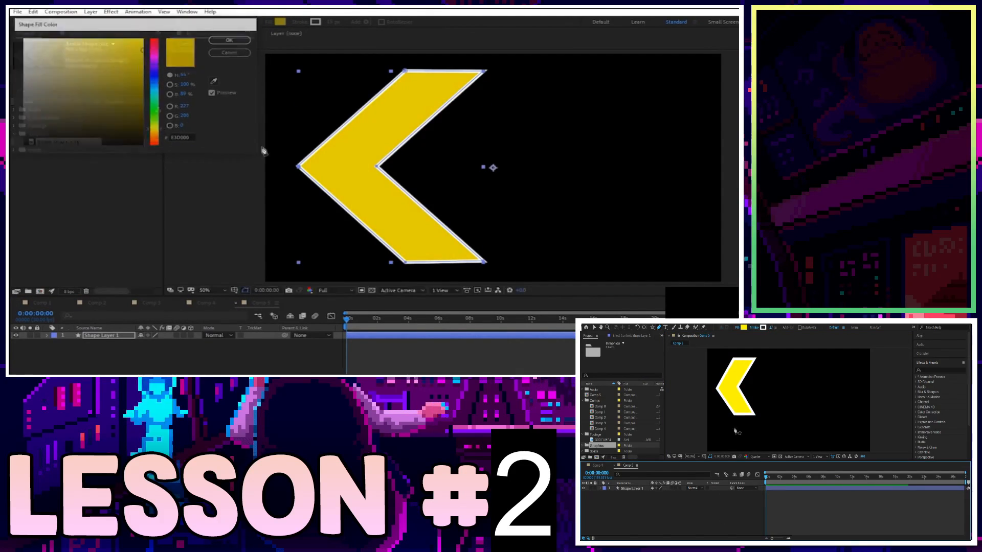
pyautogui.click(415, 358)
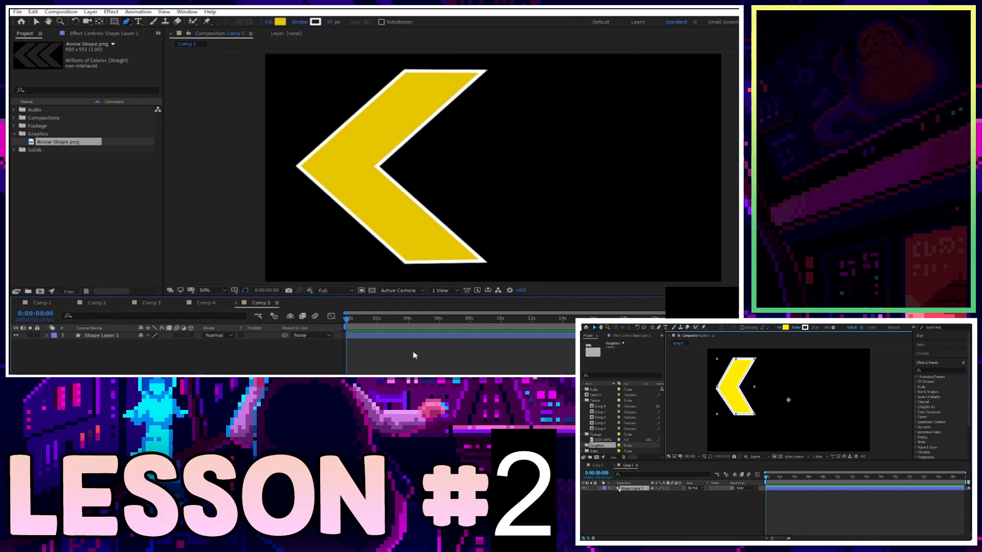
# Expand the shape layer and add a Repeater operator to its contents.
pyautogui.click(121, 336)
pyautogui.click(47, 336)
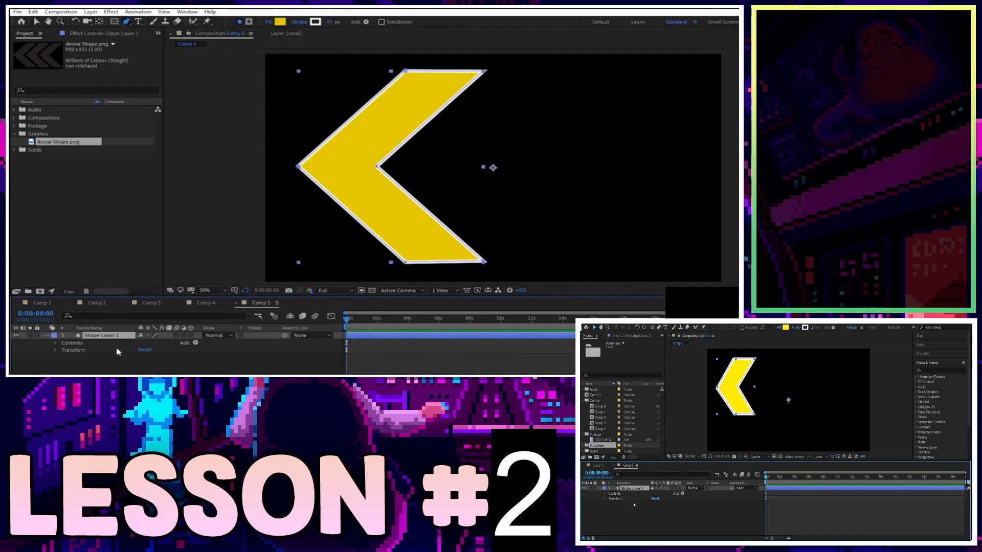
pyautogui.click(195, 343)
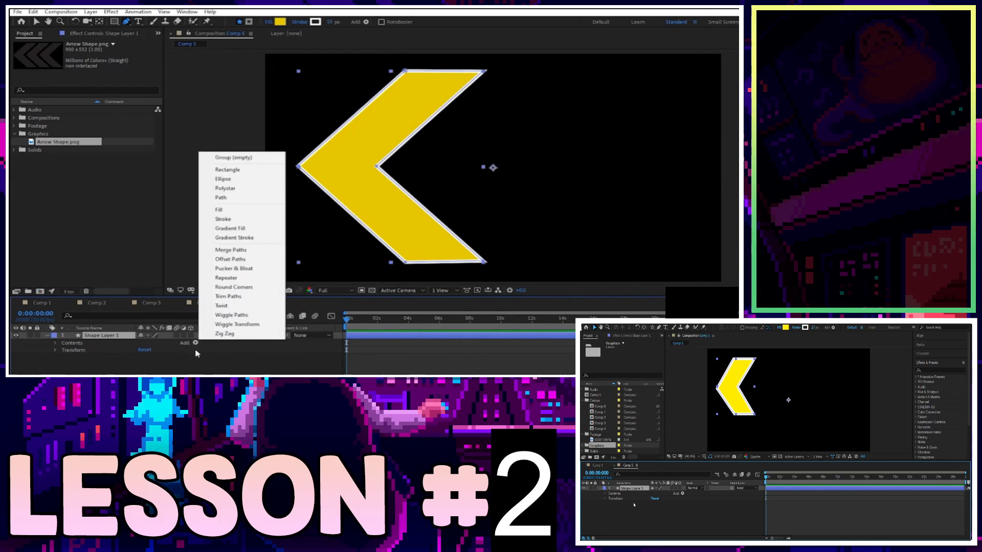
pyautogui.click(250, 280)
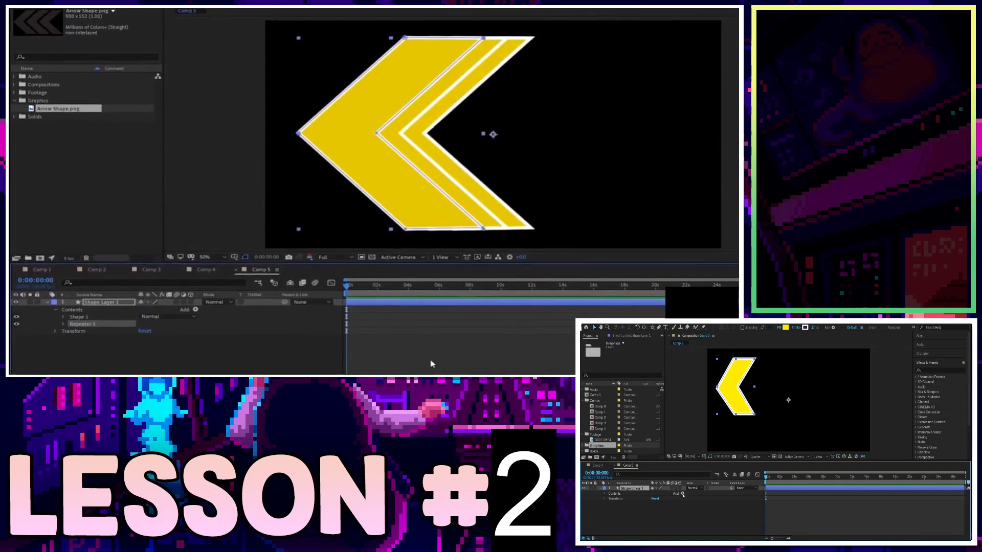